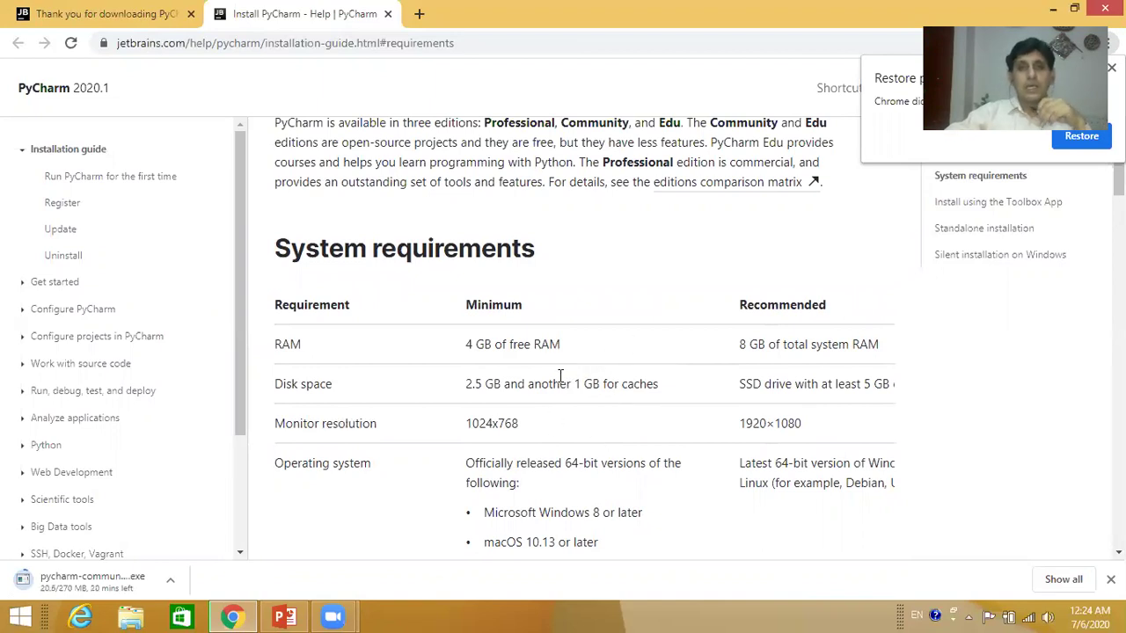
Step: Launch the pycharm-community-2020.1.2 installer from the Downloads folder and continue past its welcome page
{"action": "scroll", "coordinate": [558, 382], "scroll_direction": "up", "scroll_amount": 2}
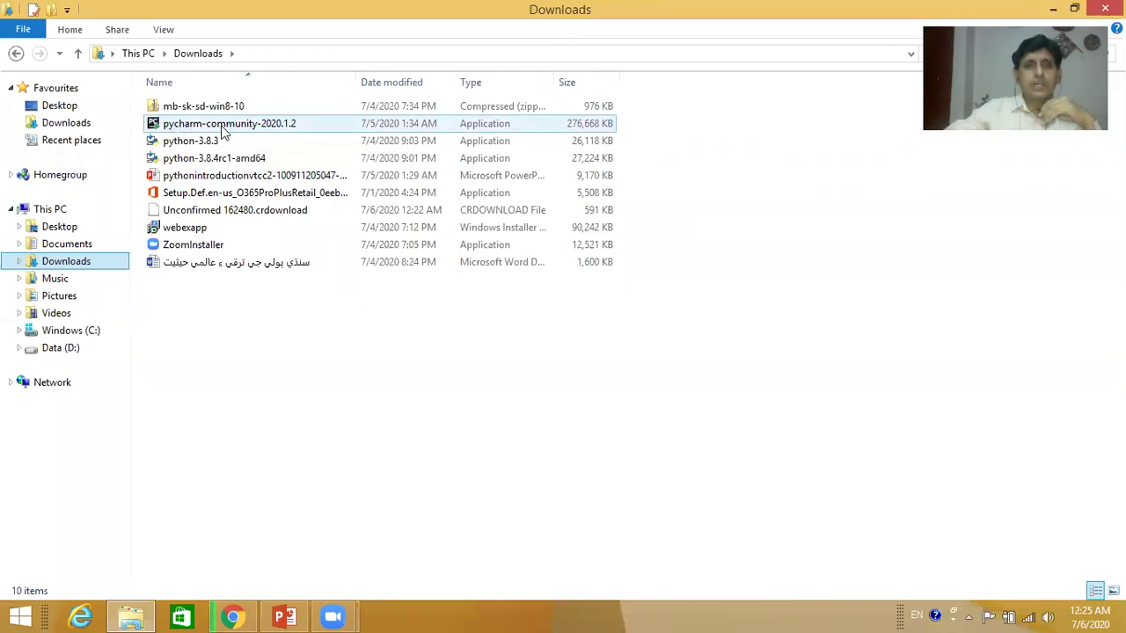
{"action": "left_click", "coordinate": [35, 263]}
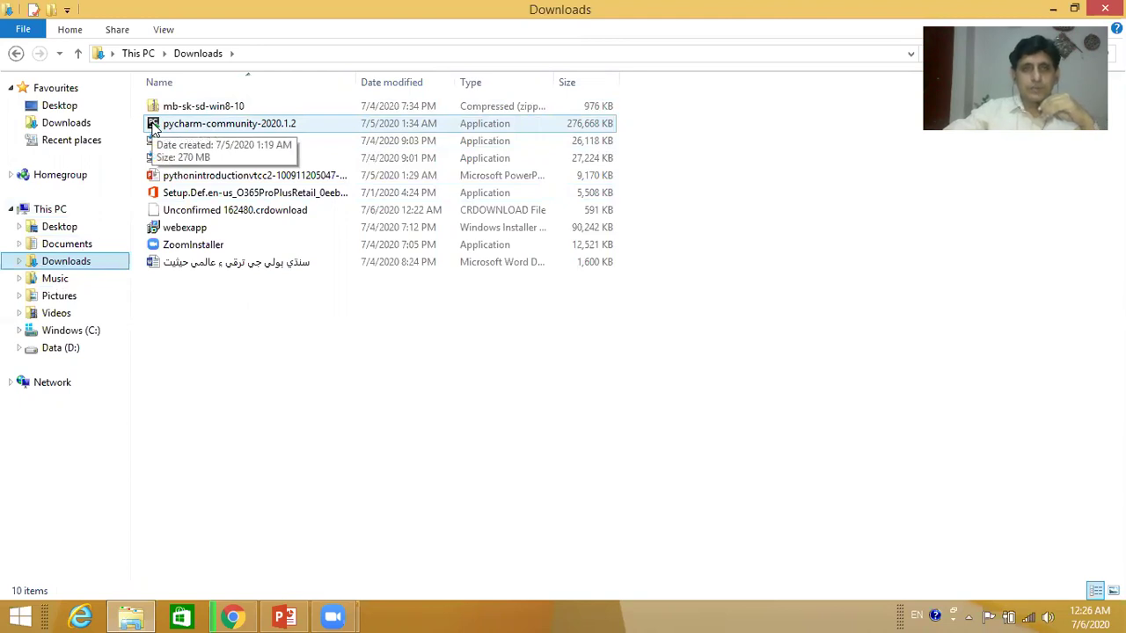
{"action": "double_click", "coordinate": [154, 125]}
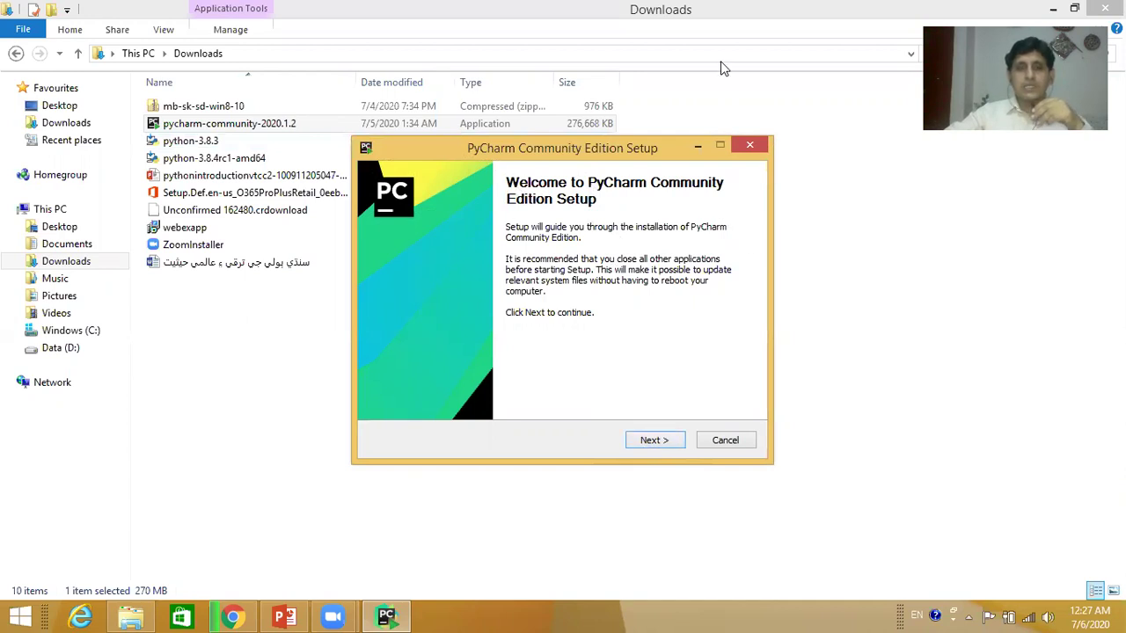
{"action": "left_click", "coordinate": [651, 442]}
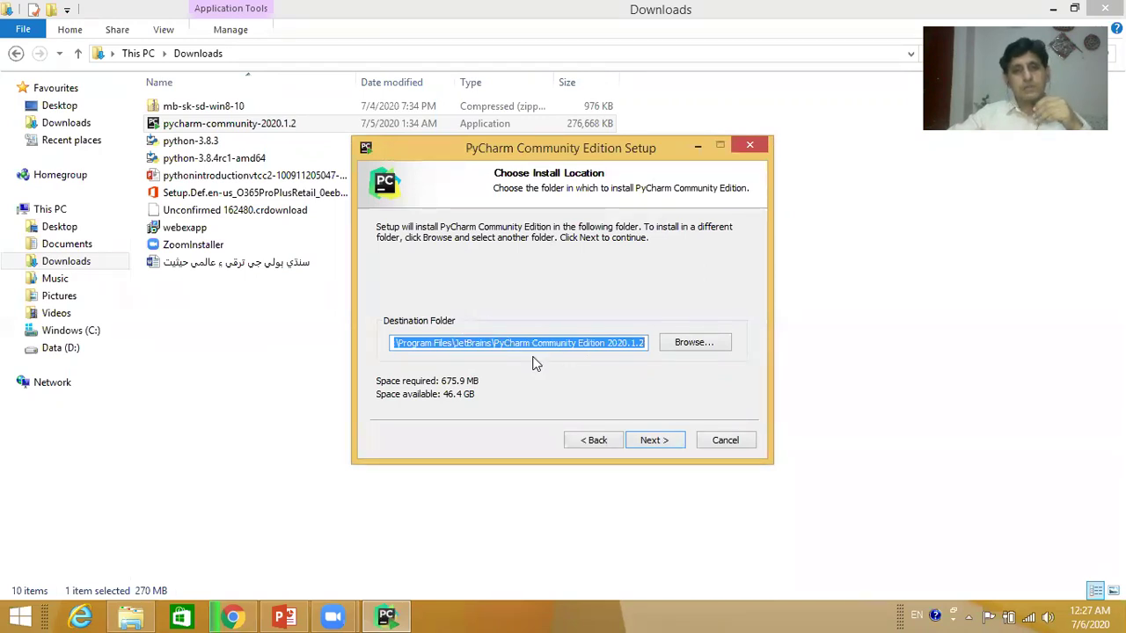
Step: Browse the possible install folders without choosing one and accept the default destination folder for PyCharm Community Edition
{"action": "left_click", "coordinate": [707, 343]}
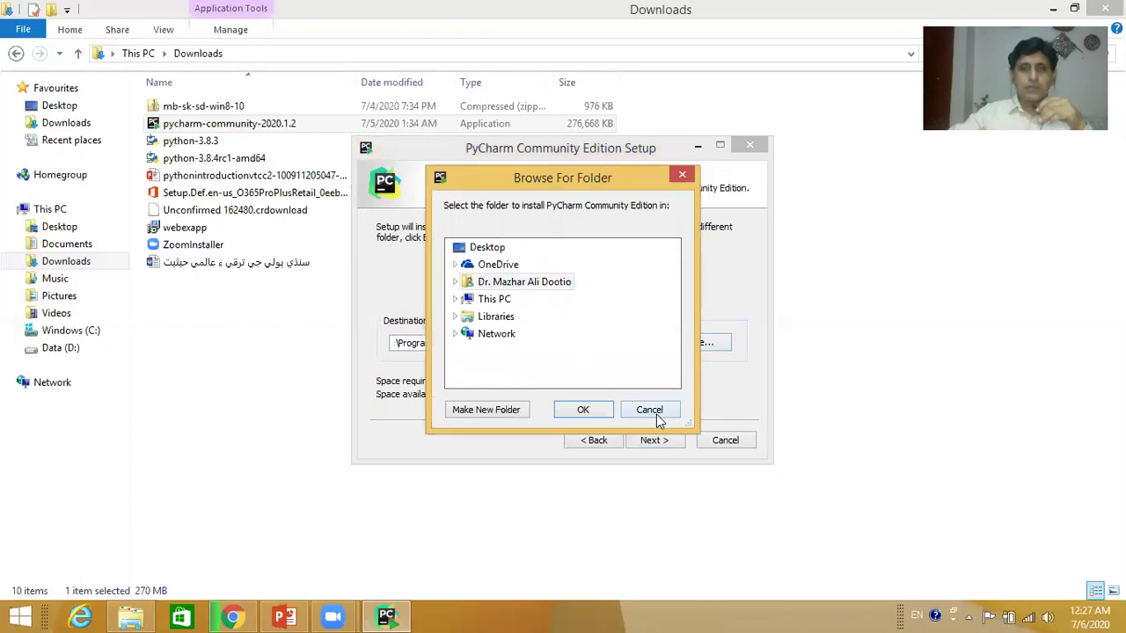
{"action": "left_click", "coordinate": [650, 411]}
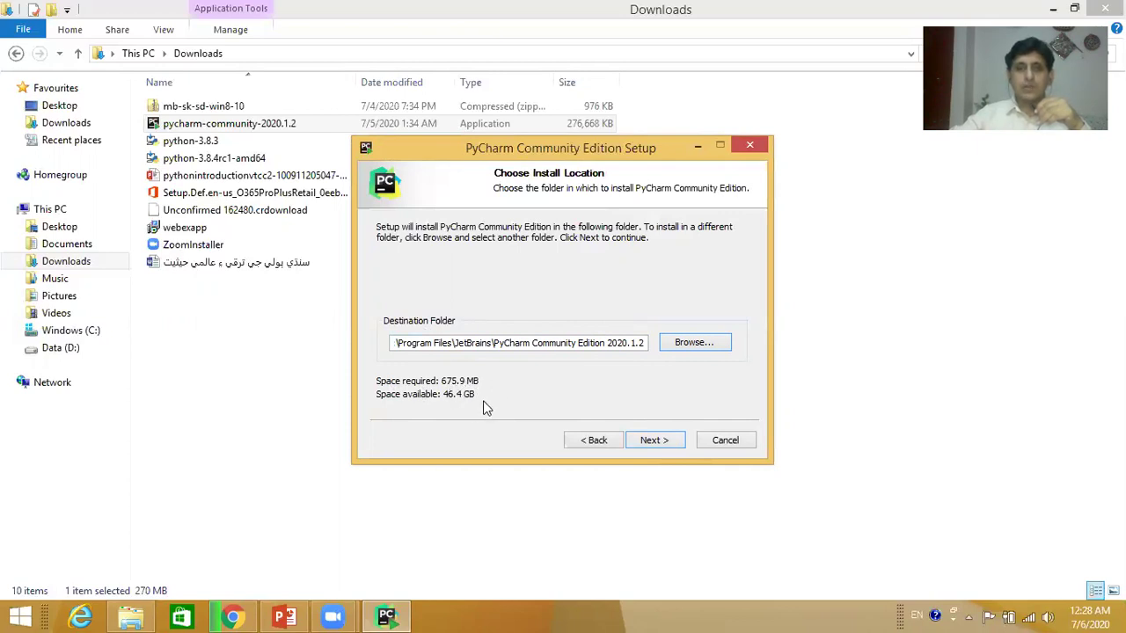
{"action": "left_click", "coordinate": [658, 445]}
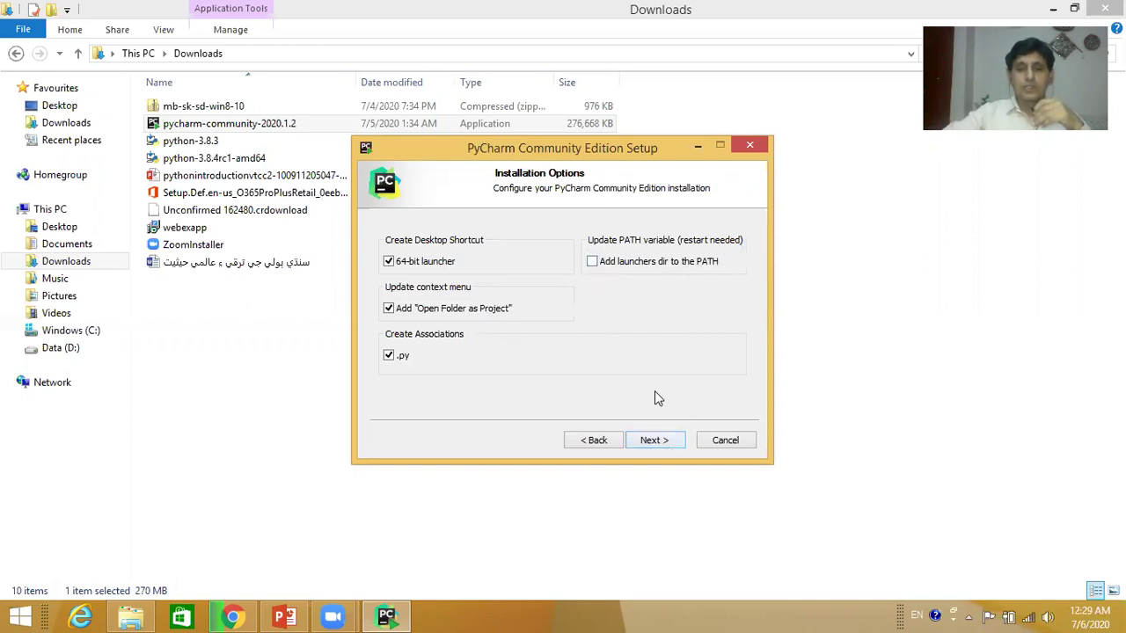
Step: Install with the 64-bit desktop launcher, "Open Folder as Project", .py association and JetBrains Start Menu folder, showing the installation details
{"action": "left_click", "coordinate": [658, 440]}
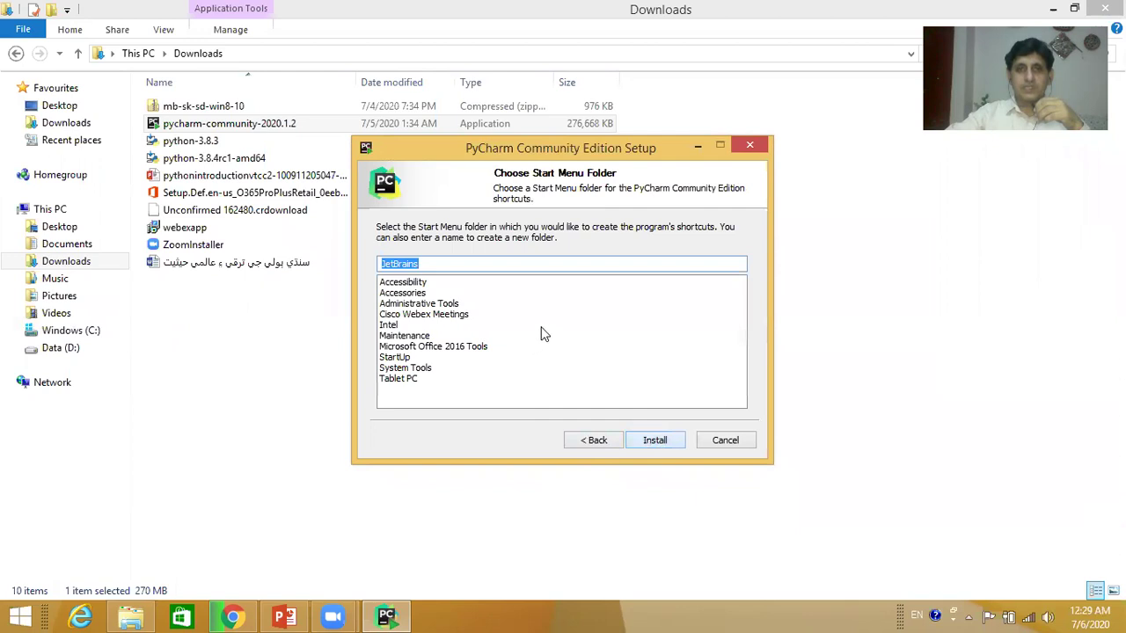
{"action": "left_click", "coordinate": [652, 442]}
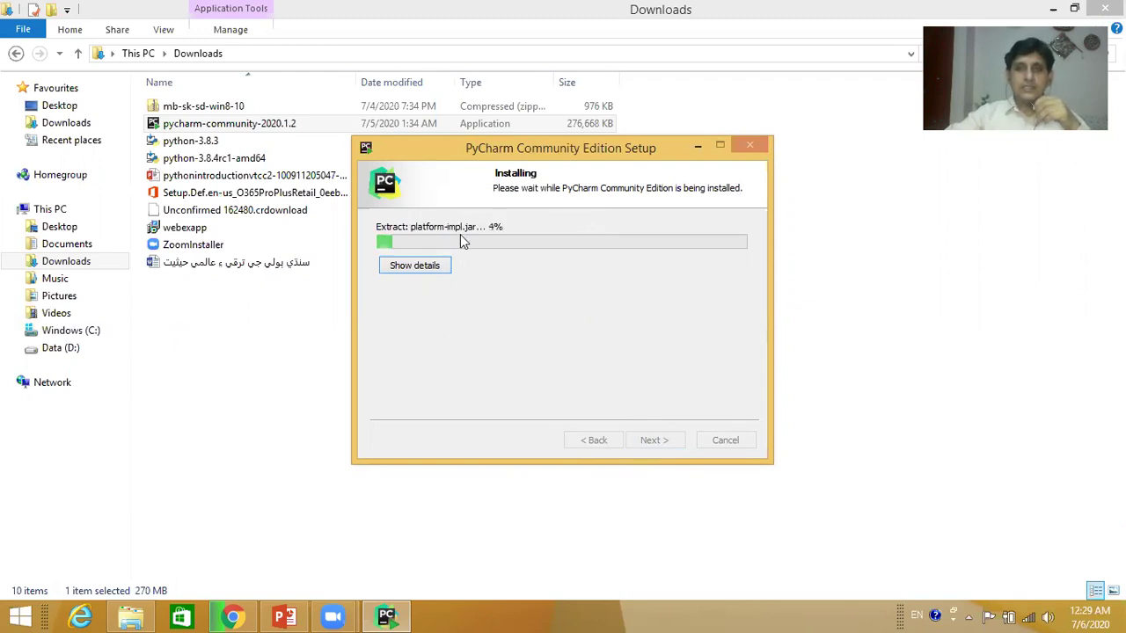
{"action": "left_click", "coordinate": [422, 275]}
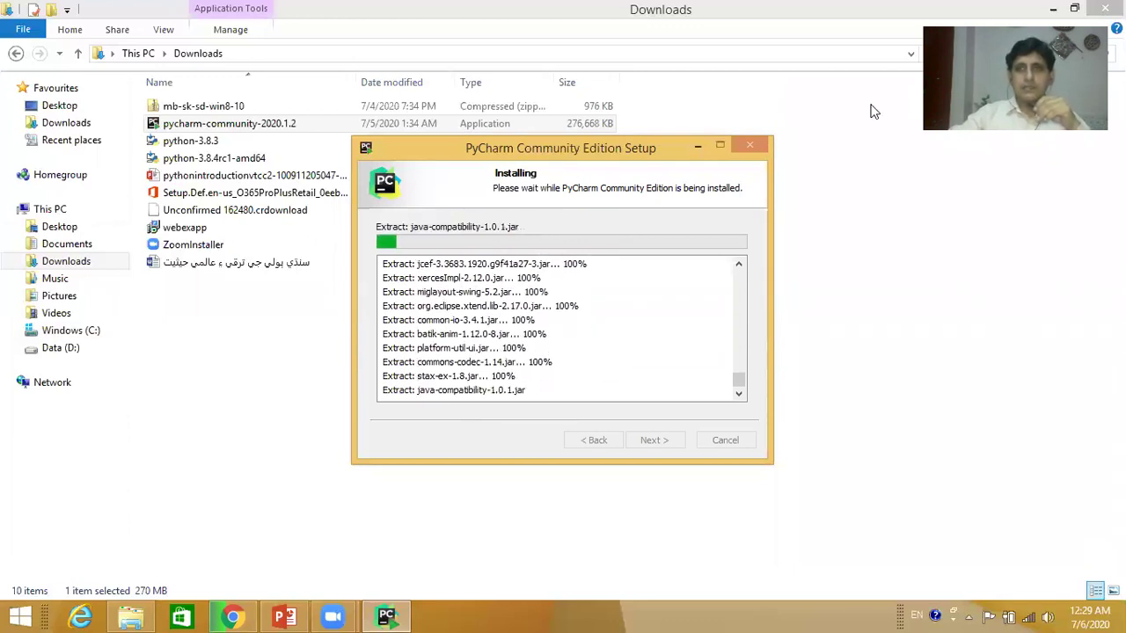
Step: Minimize the Downloads window and cancel the running PyCharm installer download in the browser
{"action": "left_click", "coordinate": [1053, 9]}
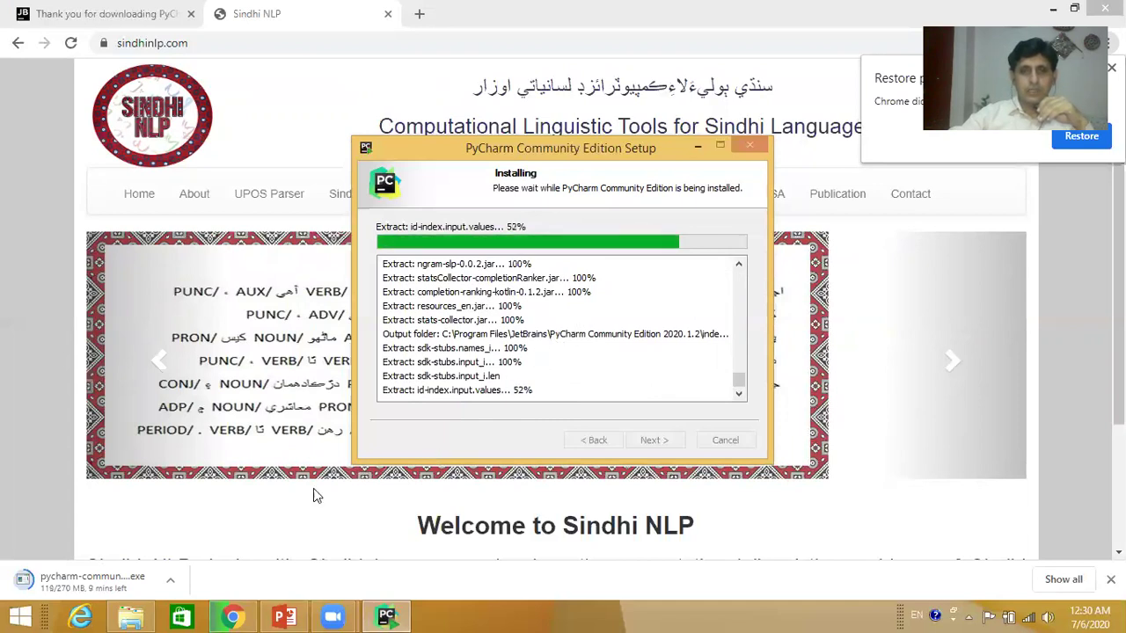
{"action": "left_click", "coordinate": [170, 580]}
{"action": "left_click", "coordinate": [195, 553]}
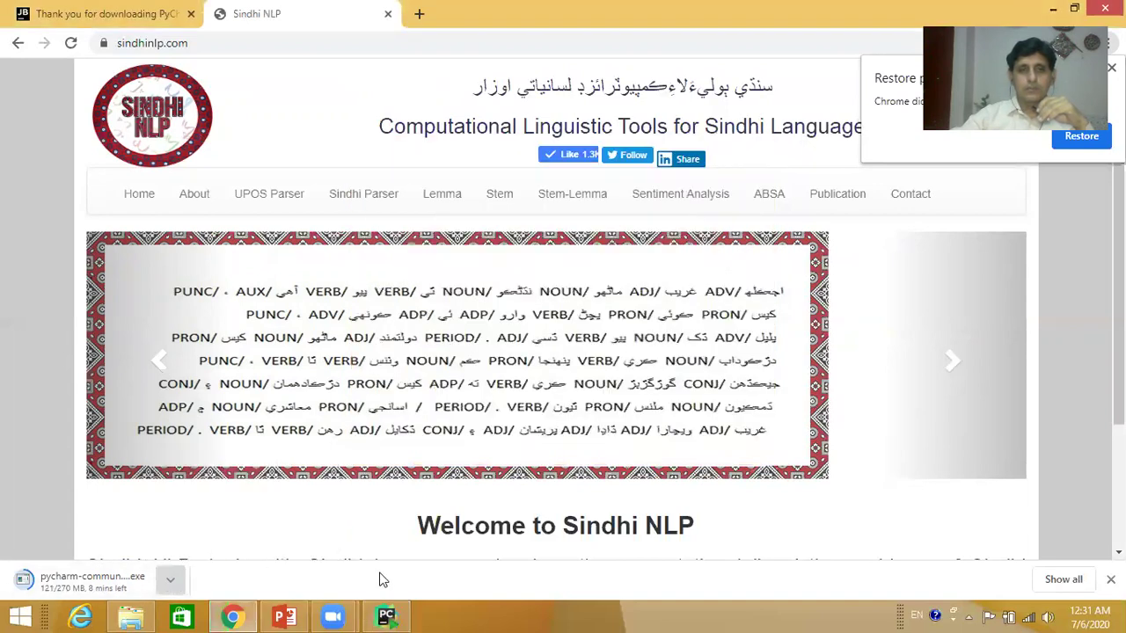
Step: Return to the PyCharm setup and finish it with the option to run PyCharm Community Edition enabled
{"action": "left_click", "coordinate": [387, 616]}
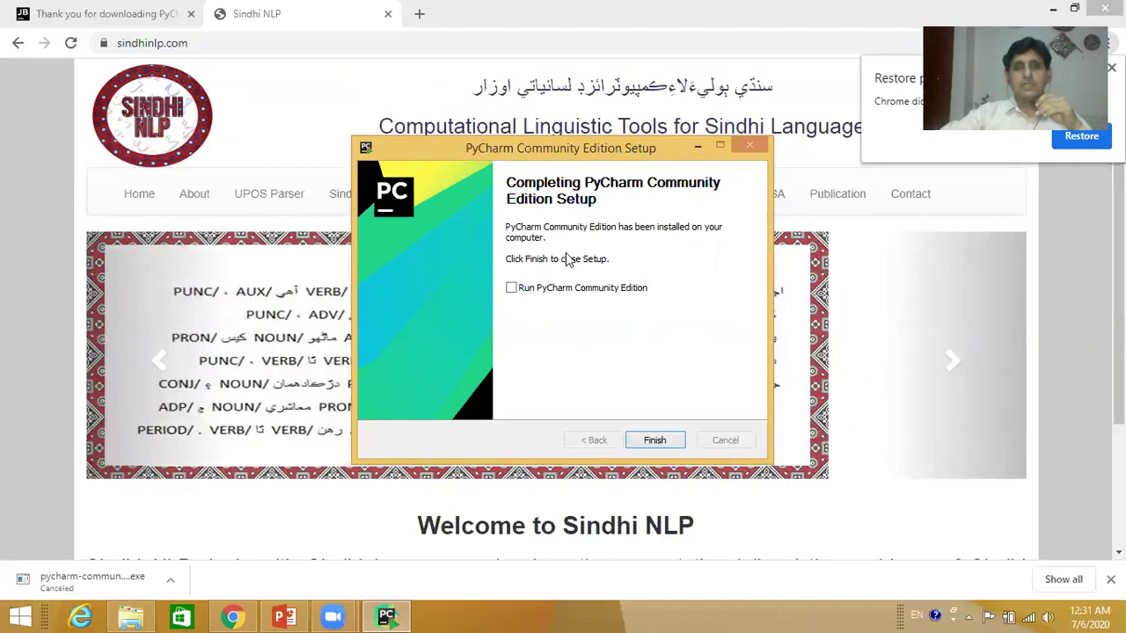
{"action": "left_click", "coordinate": [512, 289]}
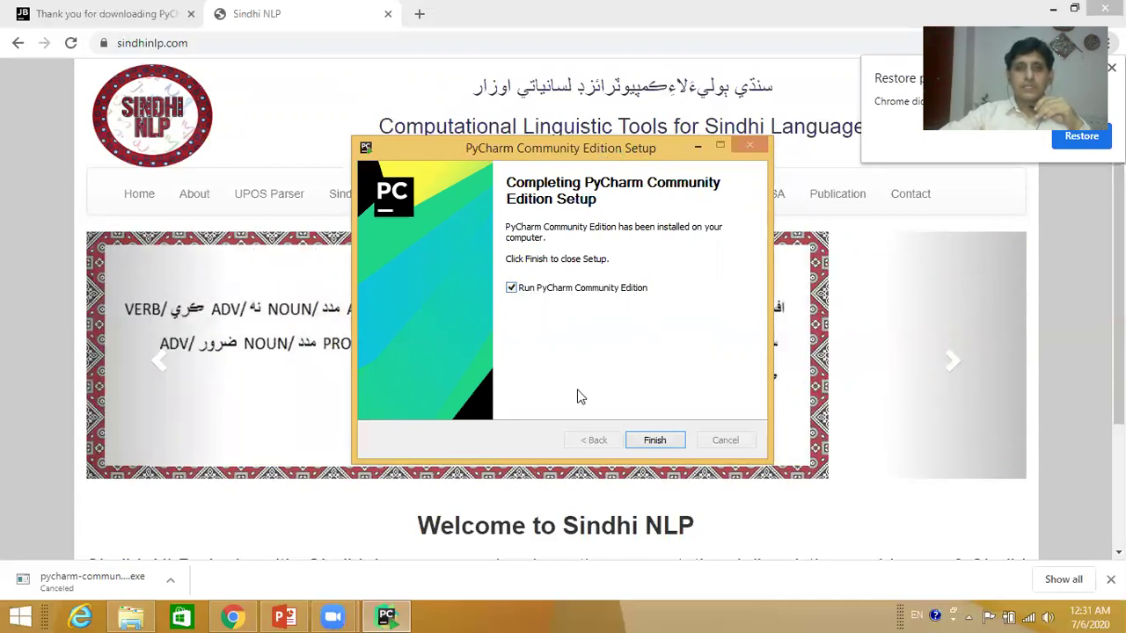
{"action": "left_click", "coordinate": [650, 441]}
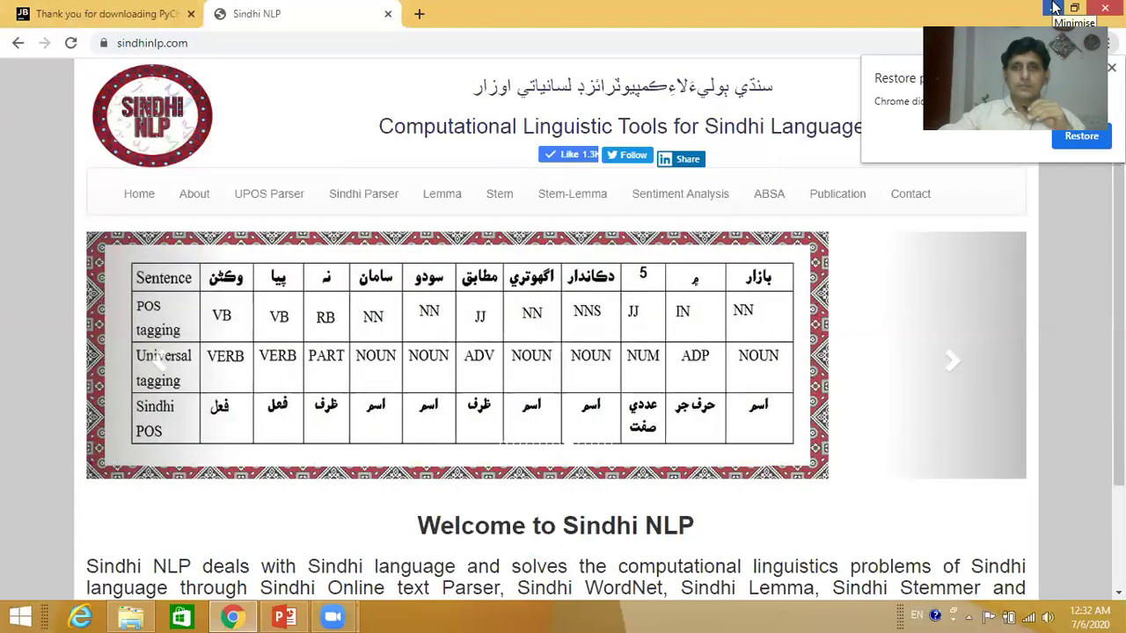
Step: Minimize the browser and presentation windows and launch PyCharm Community Edition from the desktop
{"action": "left_click", "coordinate": [1055, 7]}
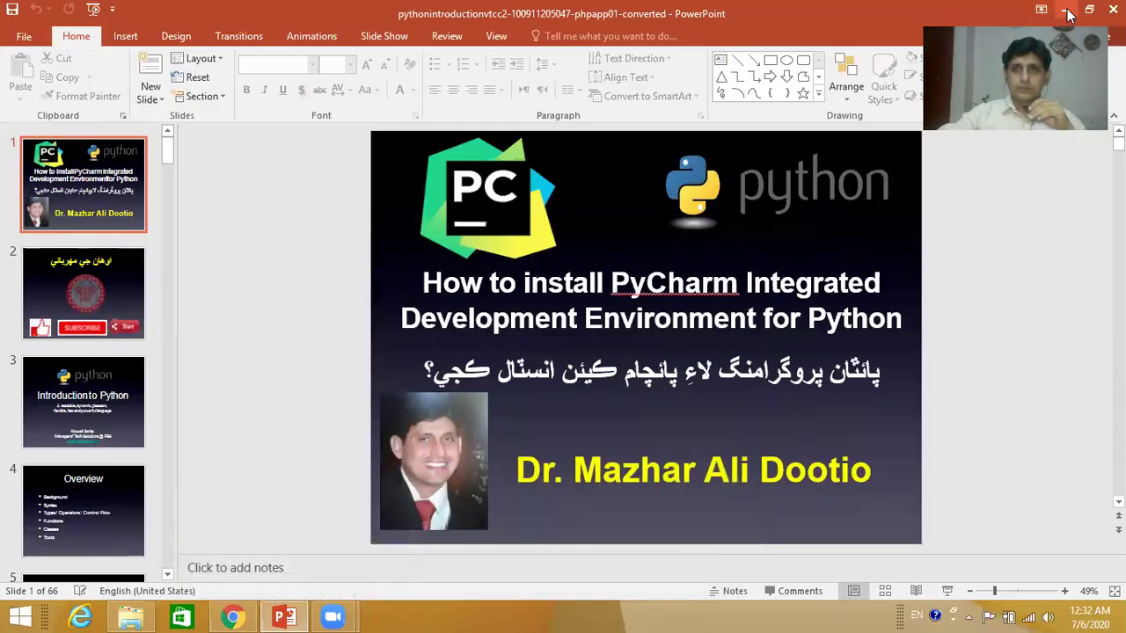
{"action": "left_click", "coordinate": [1064, 10]}
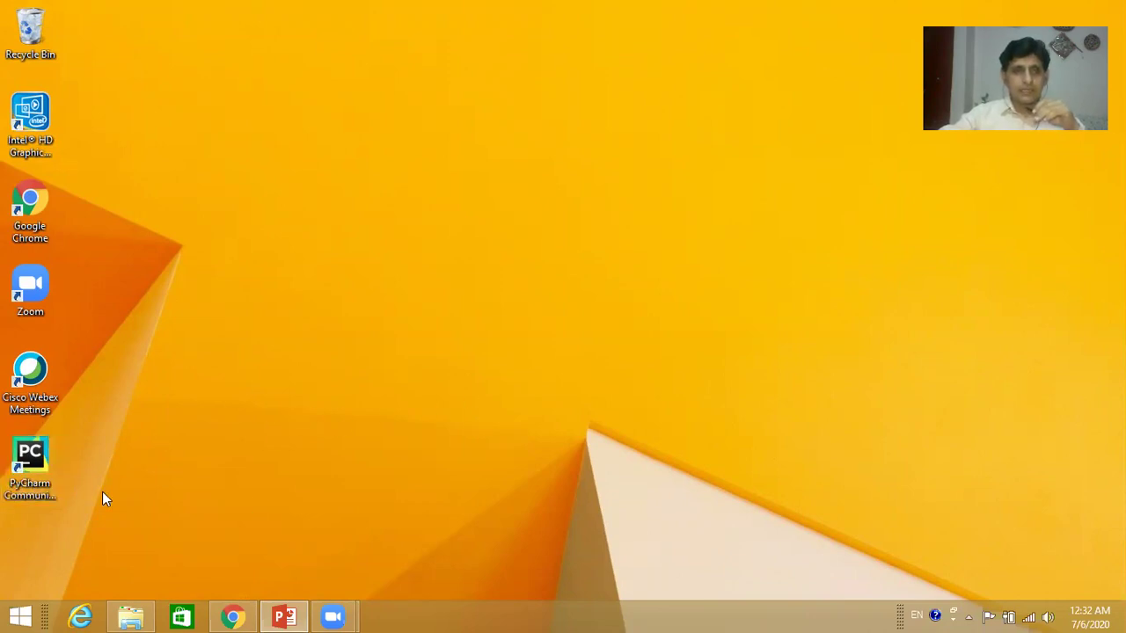
{"action": "double_click", "coordinate": [51, 467]}
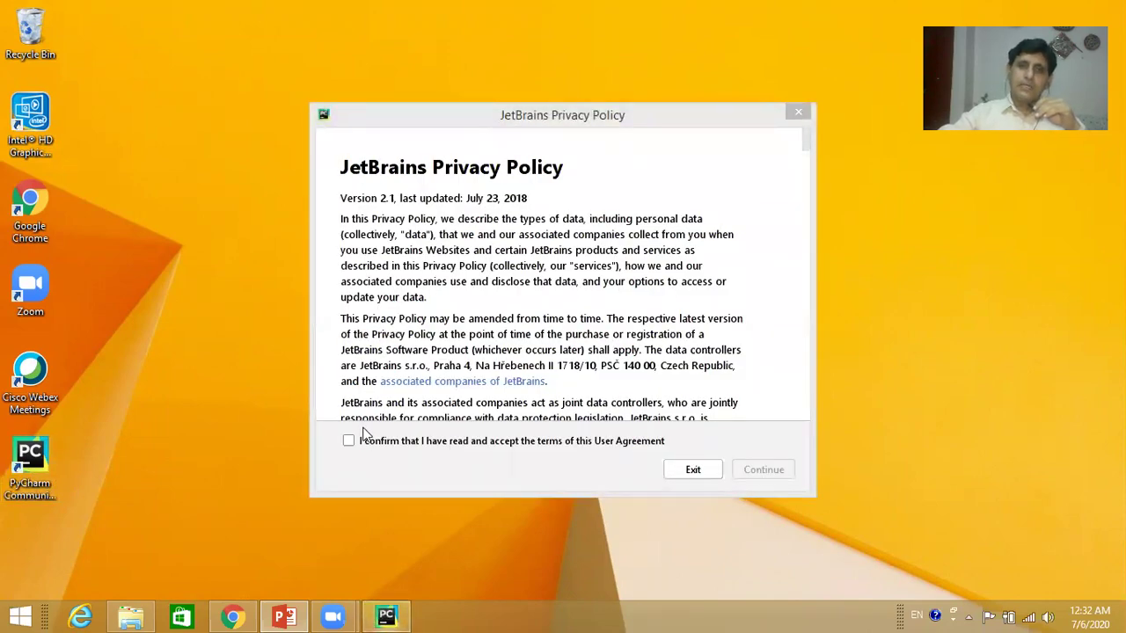
Step: Read through and accept the JetBrains Privacy Policy, and decline sending anonymous statistics
{"action": "left_click", "coordinate": [525, 261]}
{"action": "scroll", "coordinate": [529, 259], "scroll_direction": "down", "scroll_amount": 5}
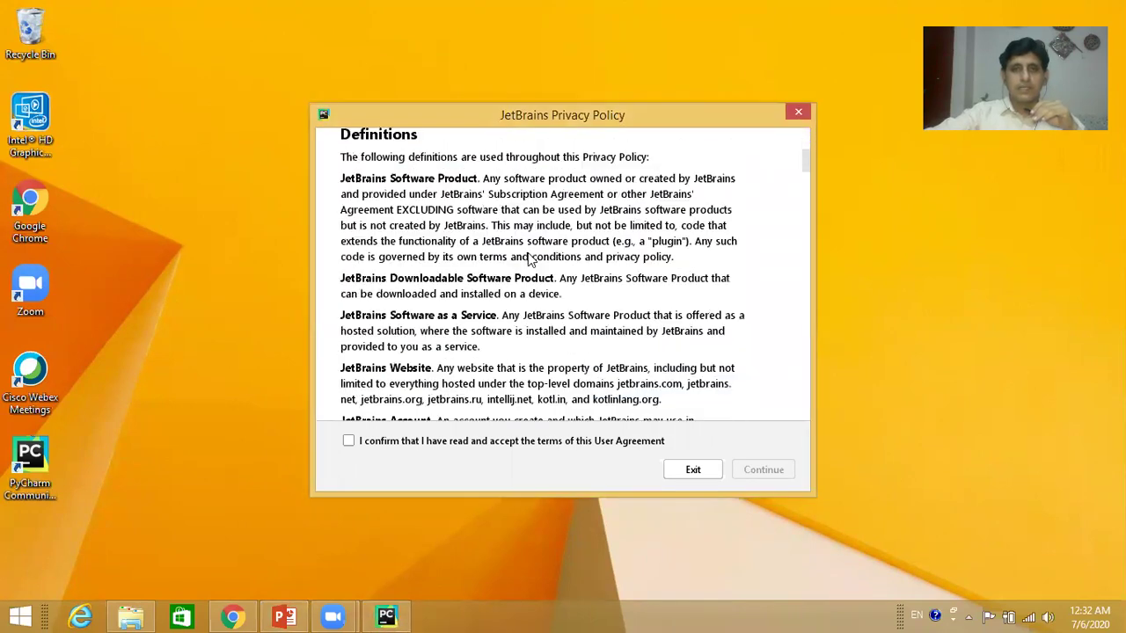
{"action": "scroll", "coordinate": [528, 260], "scroll_direction": "down", "scroll_amount": 15}
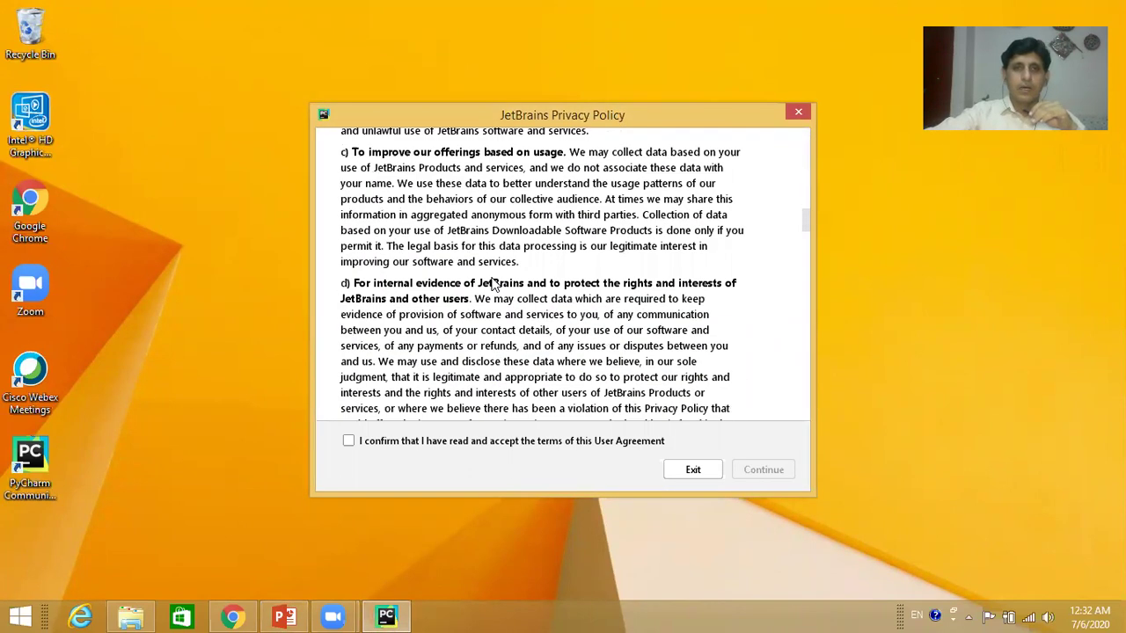
{"action": "scroll", "coordinate": [471, 299], "scroll_direction": "down", "scroll_amount": 8}
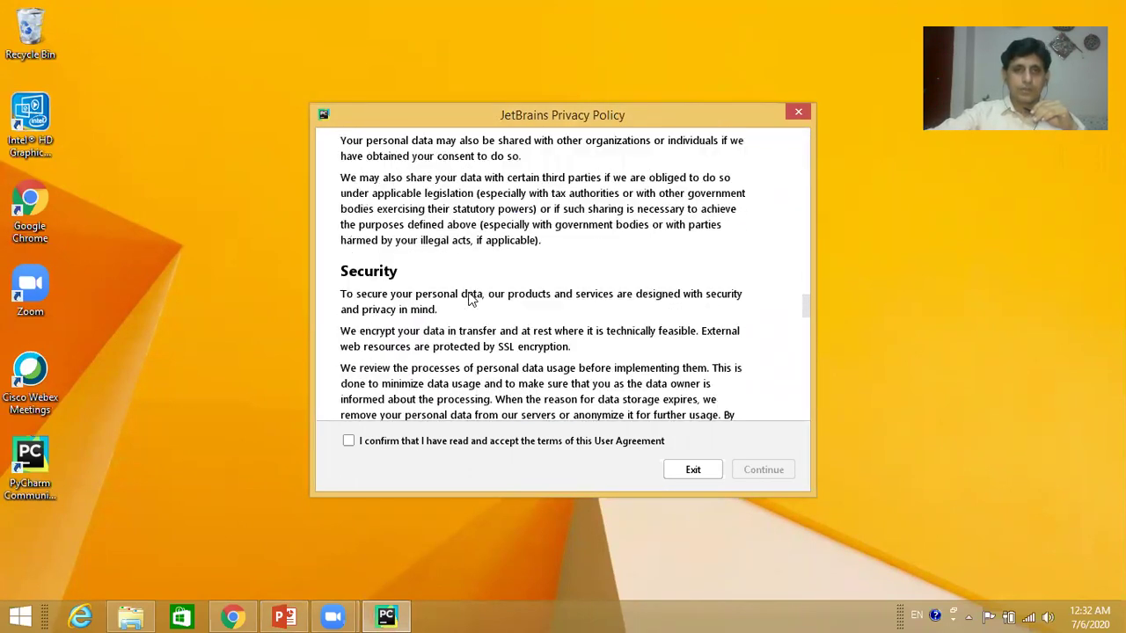
{"action": "left_click", "coordinate": [350, 443]}
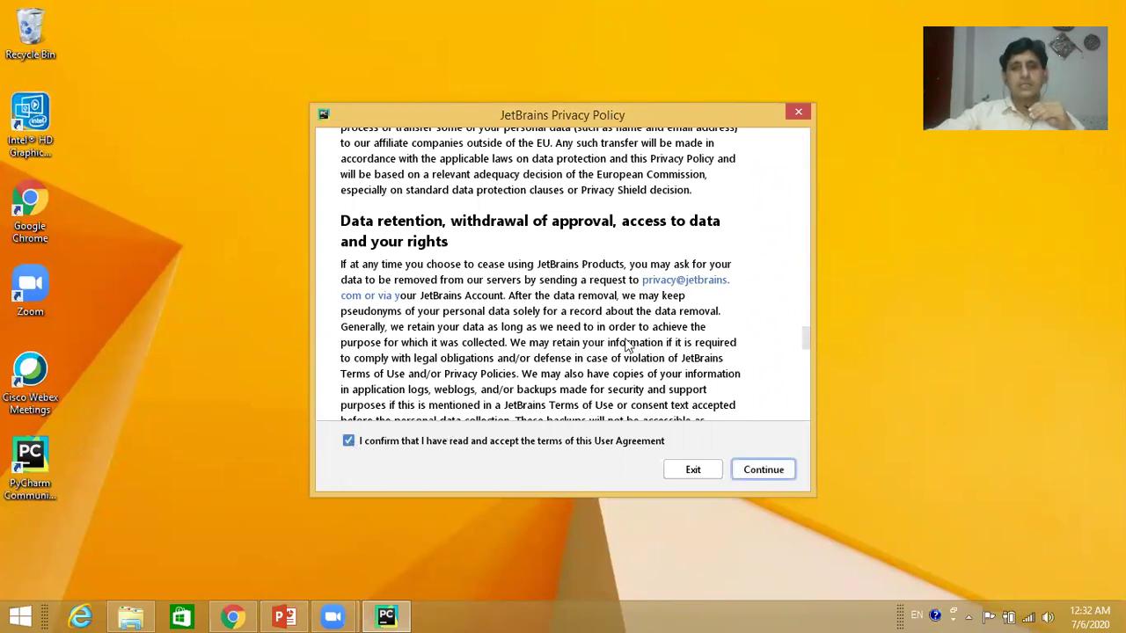
{"action": "left_click", "coordinate": [758, 472]}
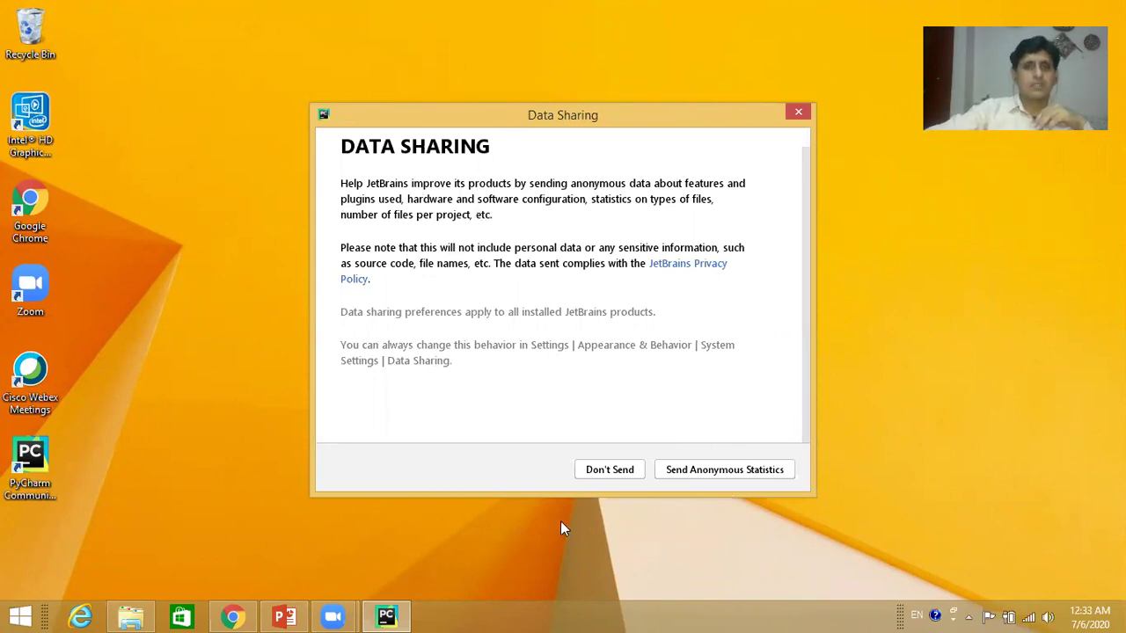
{"action": "left_click", "coordinate": [609, 470]}
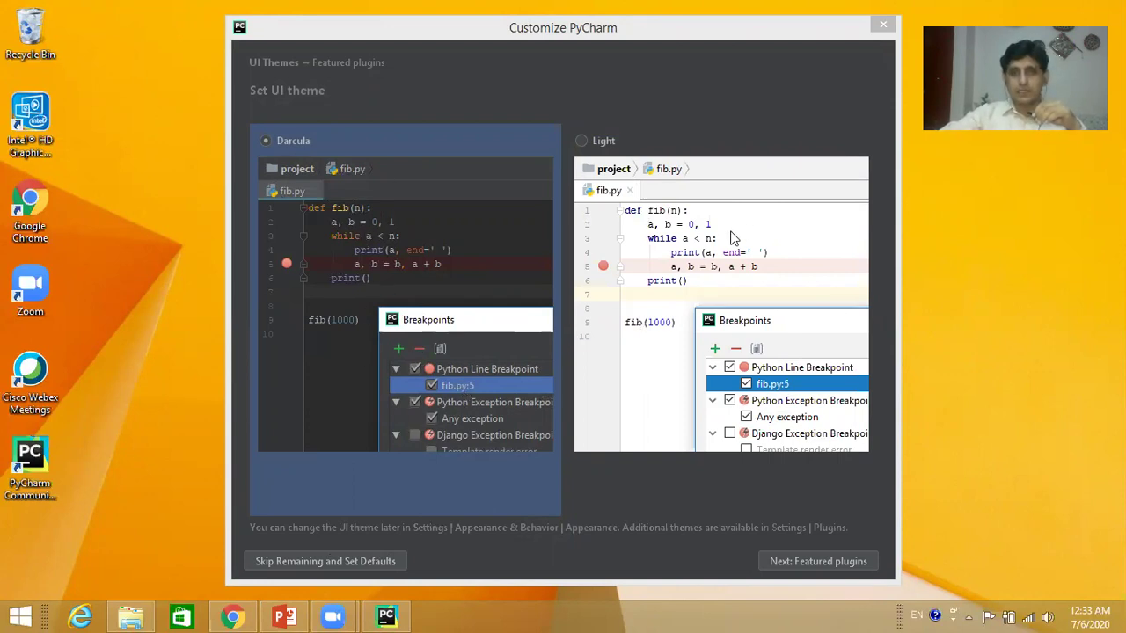
Step: Set the UI theme to Light and start using PyCharm without installing any featured plugins
{"action": "left_click", "coordinate": [582, 142]}
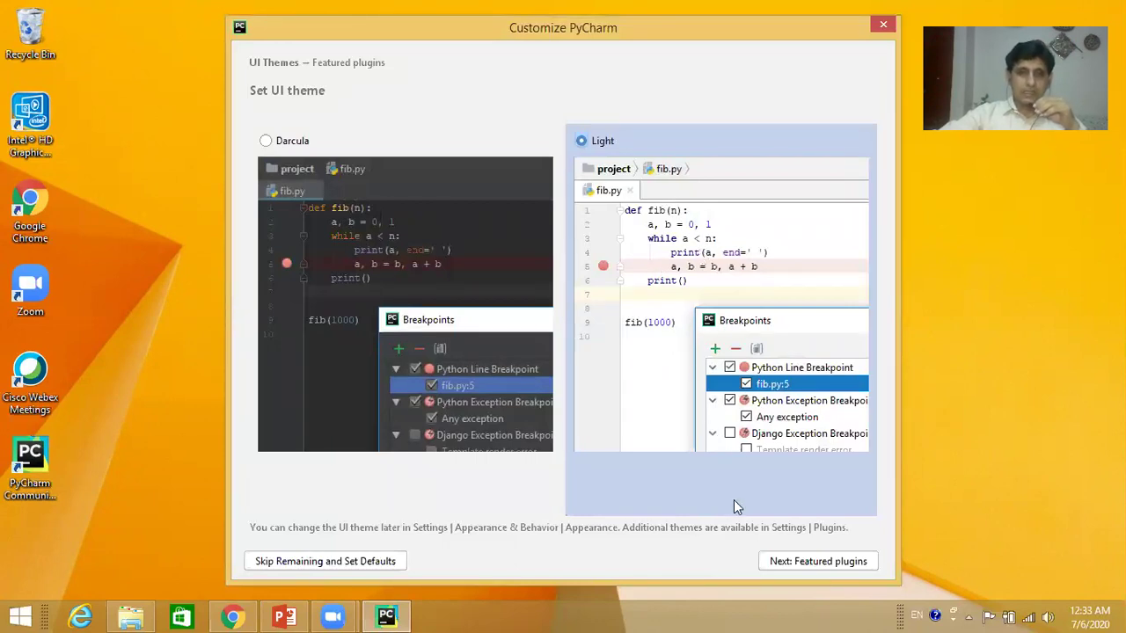
{"action": "left_click", "coordinate": [783, 563]}
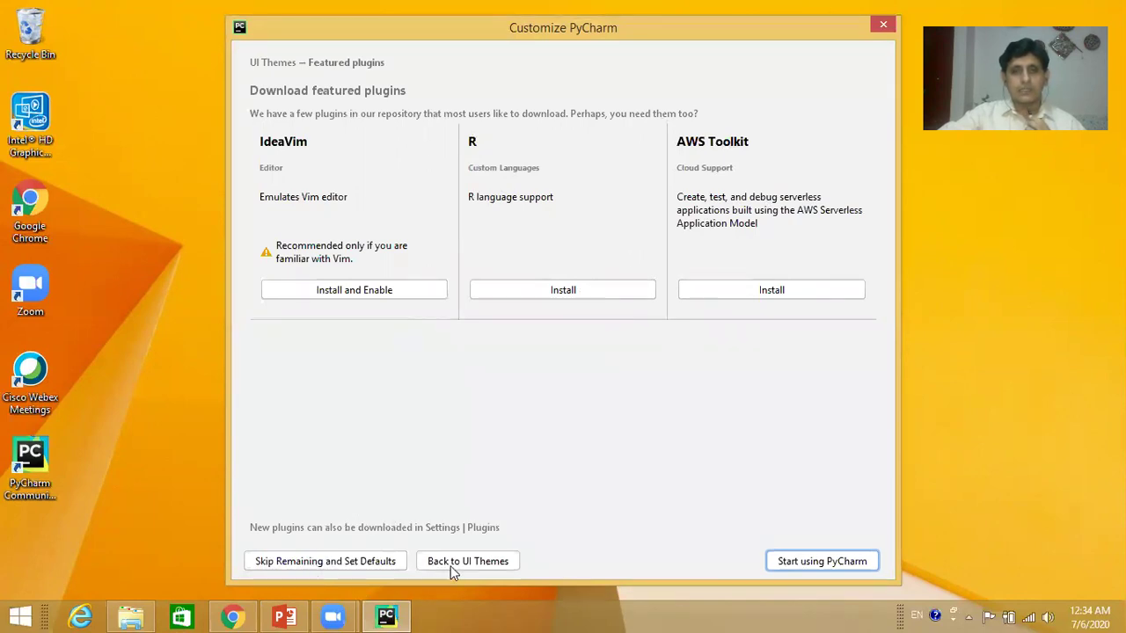
{"action": "left_click", "coordinate": [814, 566]}
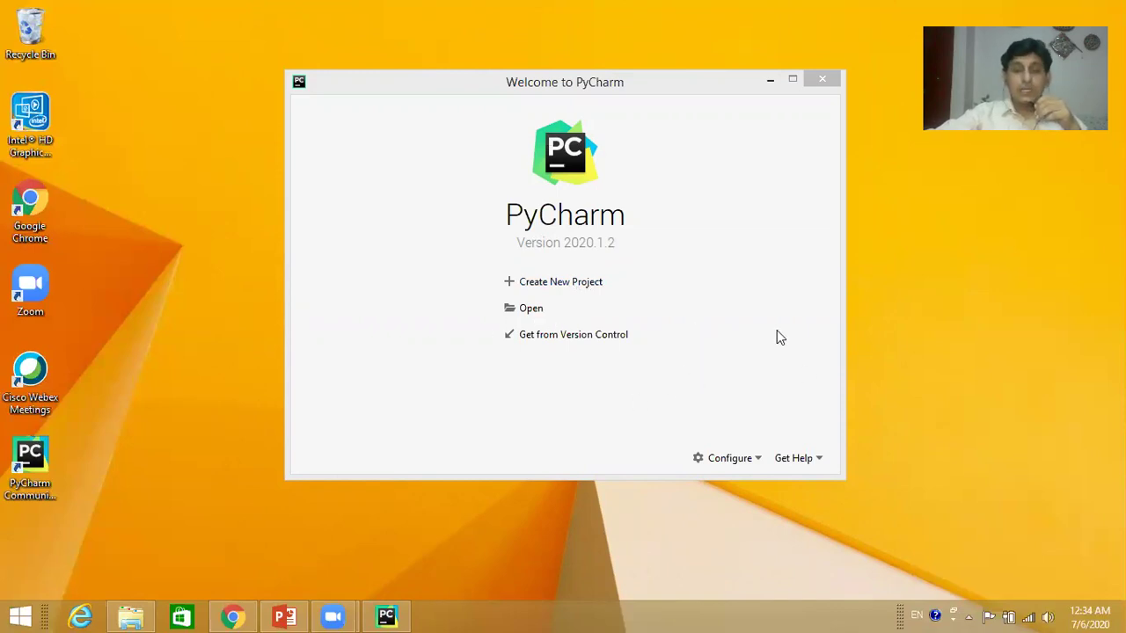
Step: Create a new project named Hello with a new Virtualenv environment, and dismiss the Tip of the Day
{"action": "left_click", "coordinate": [561, 283]}
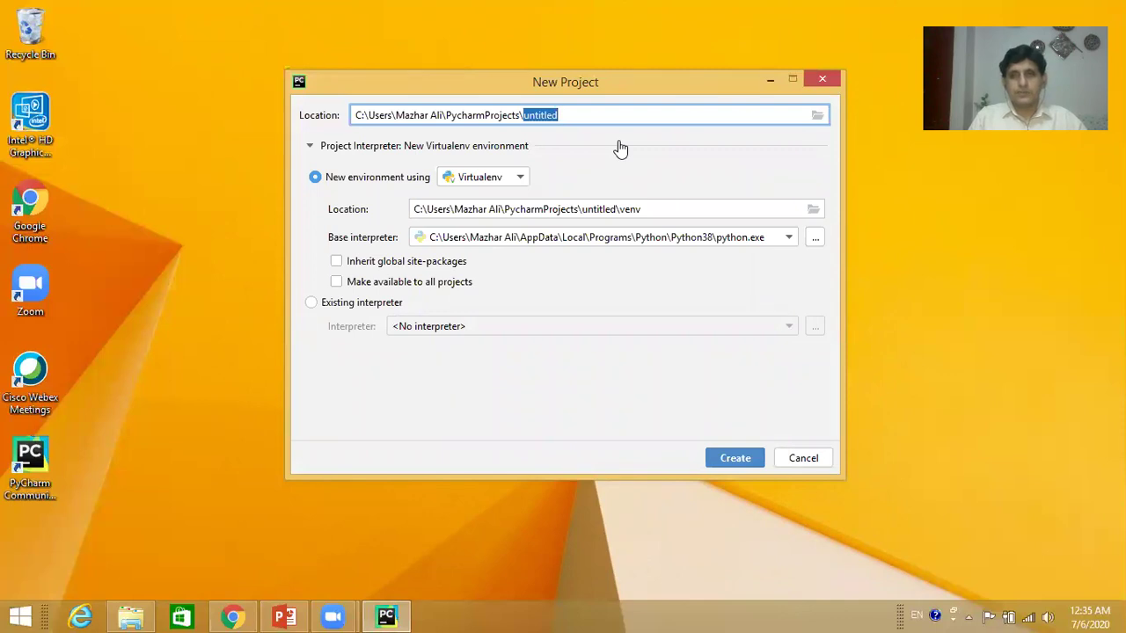
{"action": "type", "text": "Hello"}
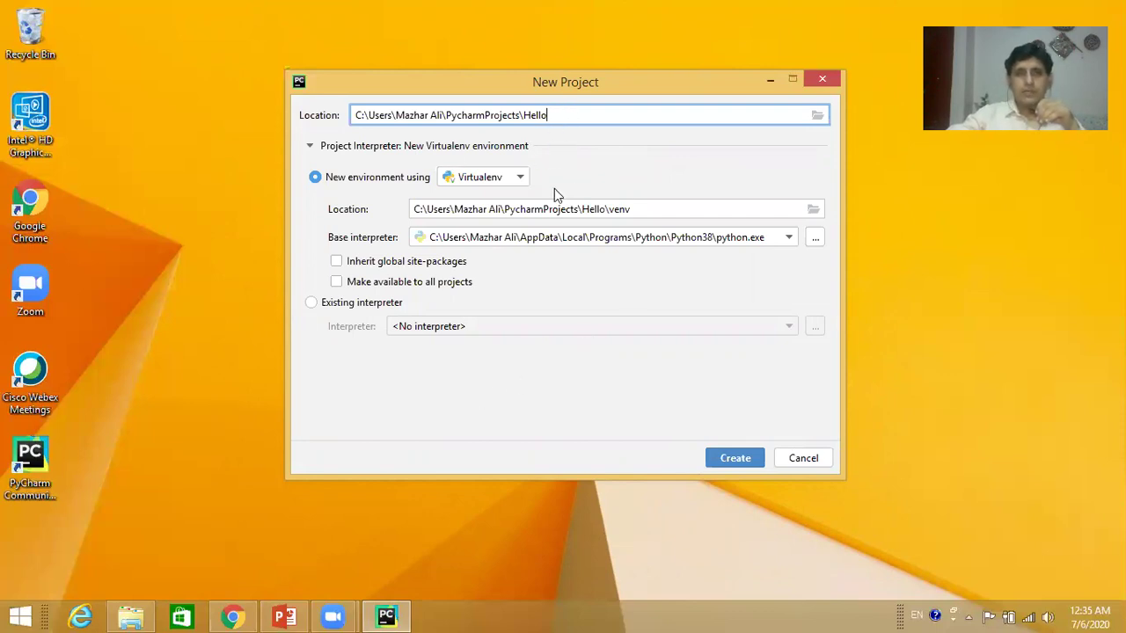
{"action": "left_click", "coordinate": [730, 466]}
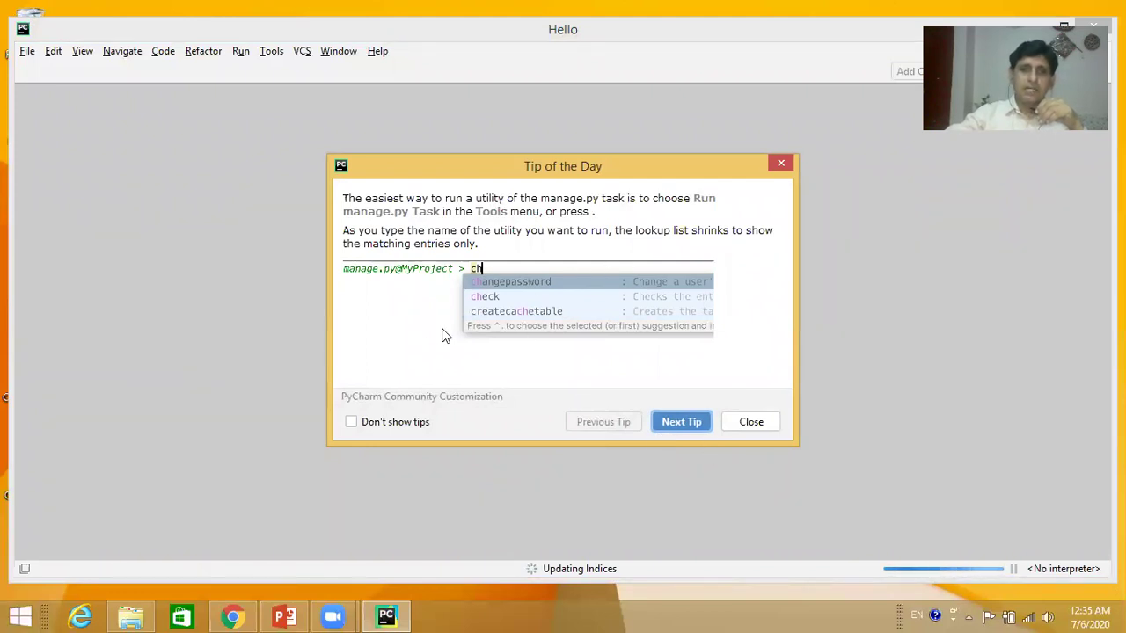
{"action": "left_click", "coordinate": [744, 426]}
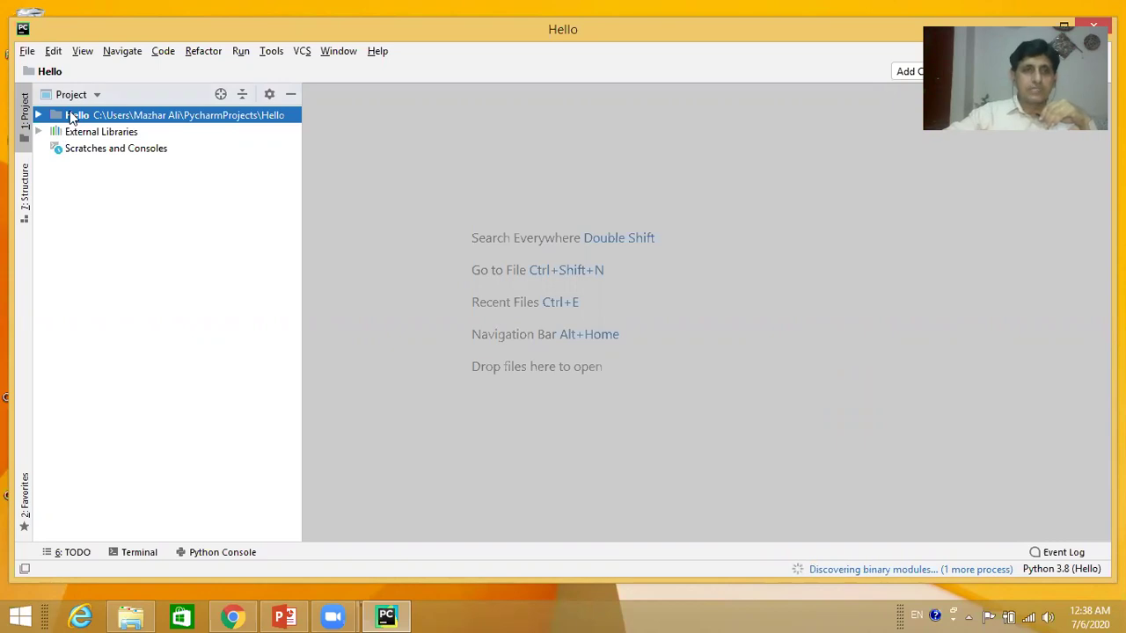
Step: Create a new Python file named first in the Hello project
{"action": "left_click", "coordinate": [38, 115]}
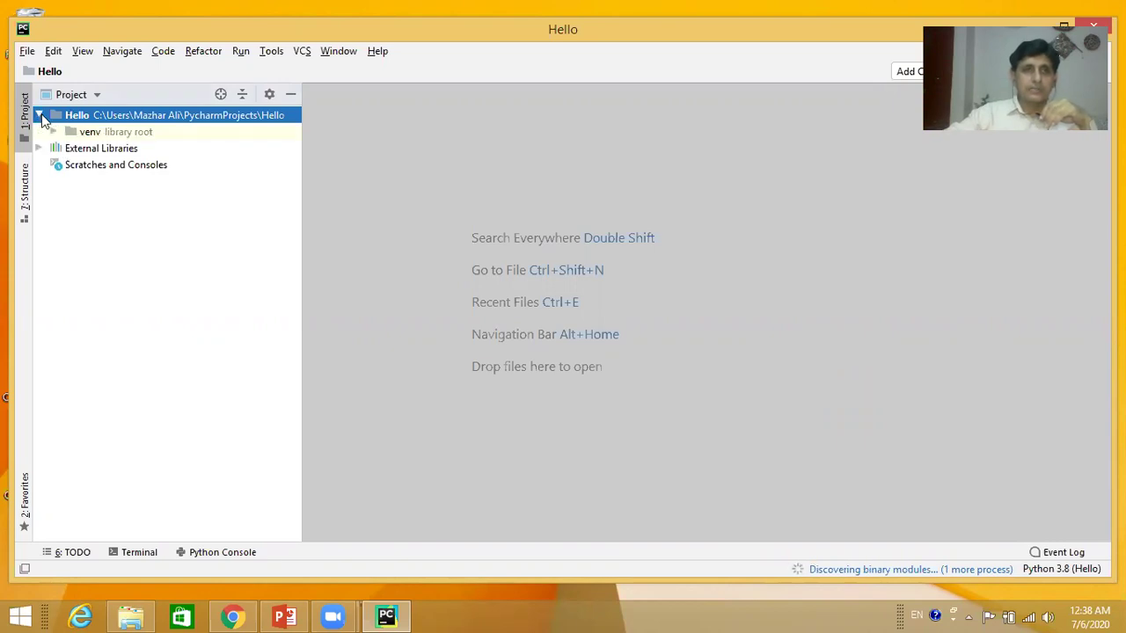
{"action": "left_click", "coordinate": [40, 116]}
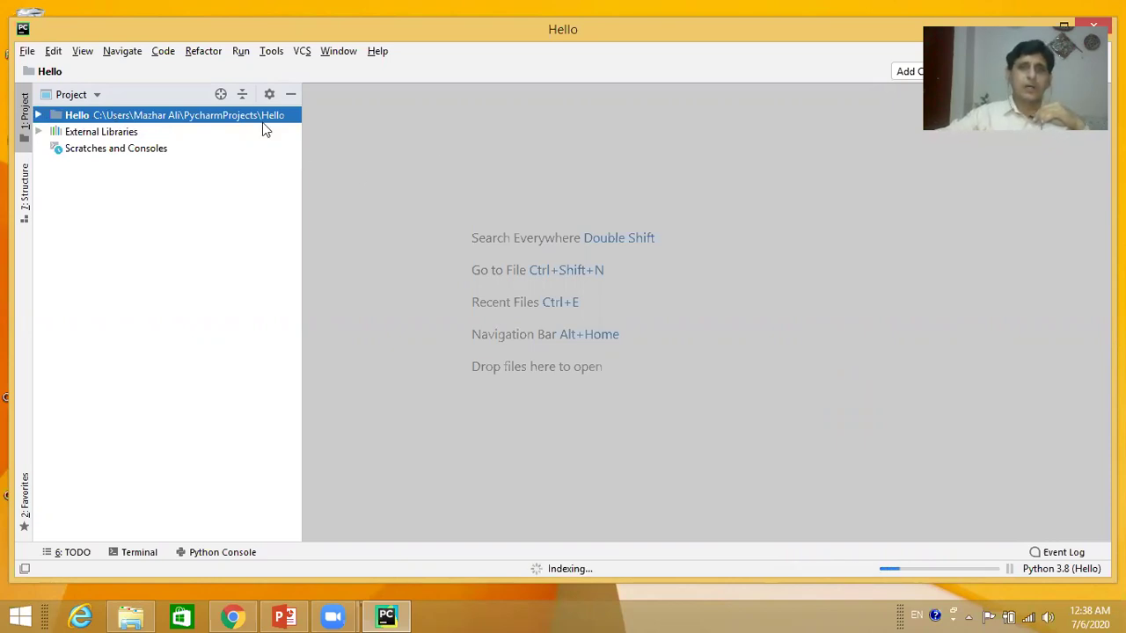
{"action": "left_click", "coordinate": [29, 51]}
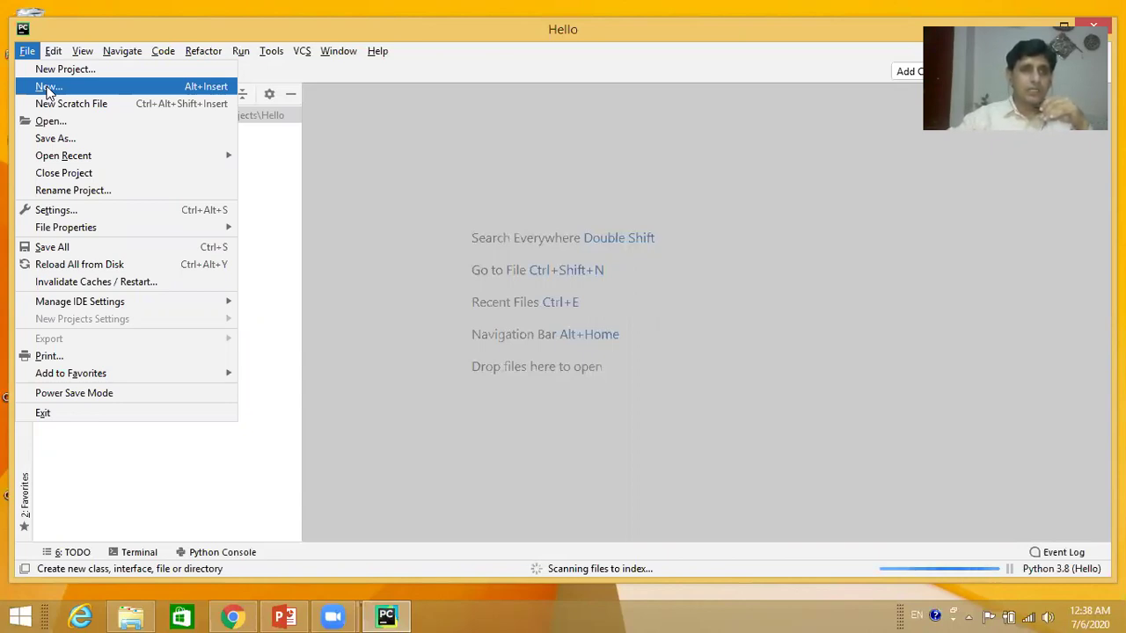
{"action": "left_click", "coordinate": [48, 88]}
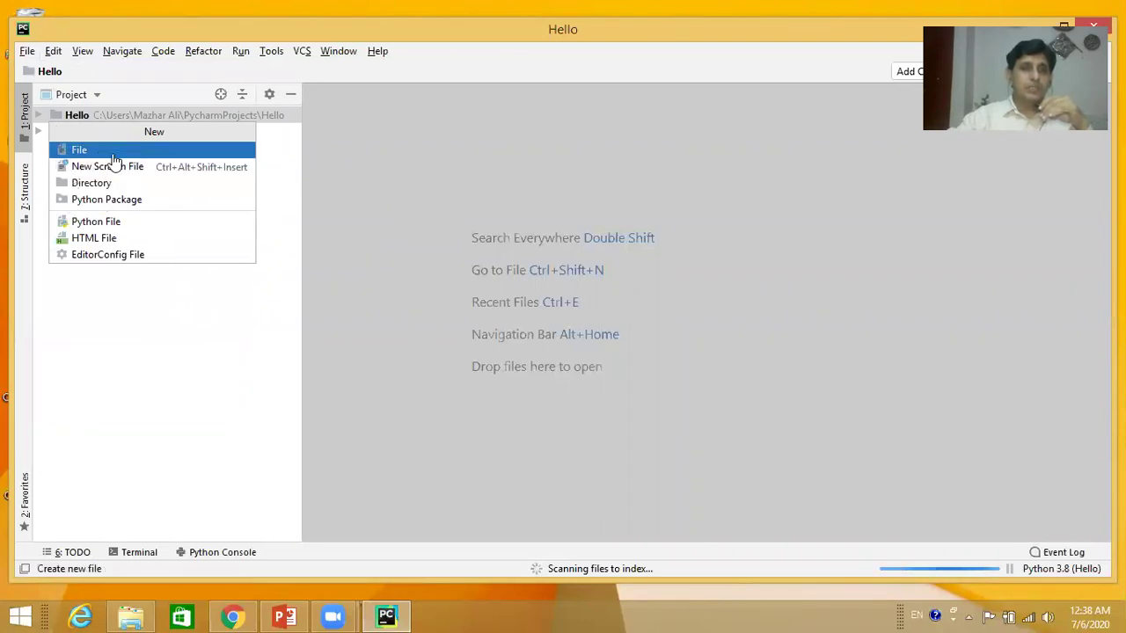
{"action": "left_click", "coordinate": [145, 225]}
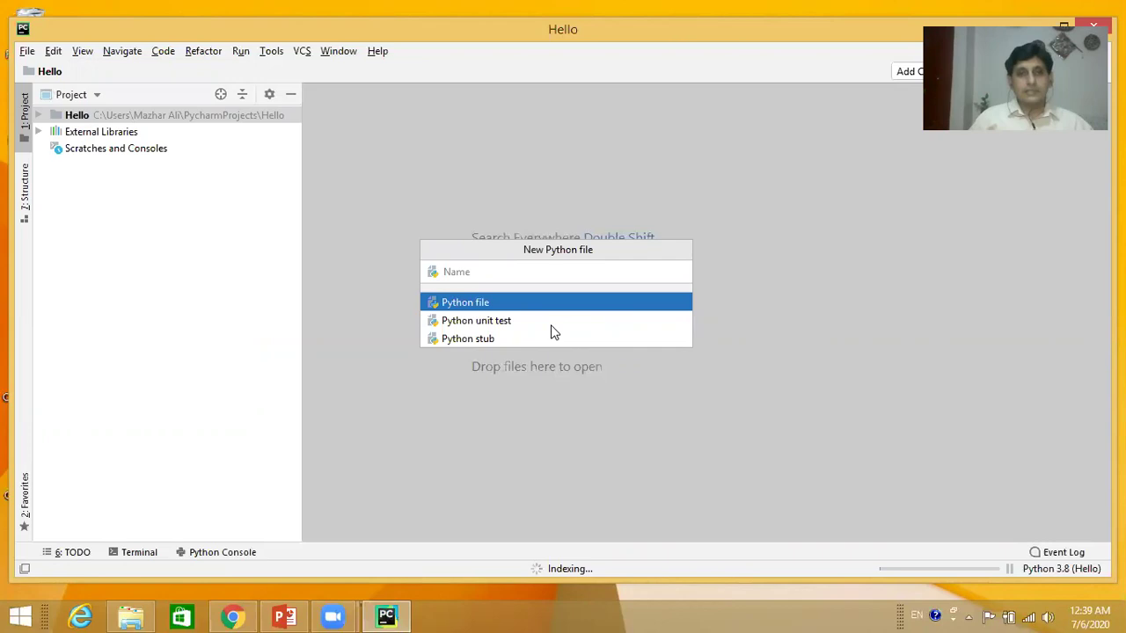
{"action": "type", "text": "first"}
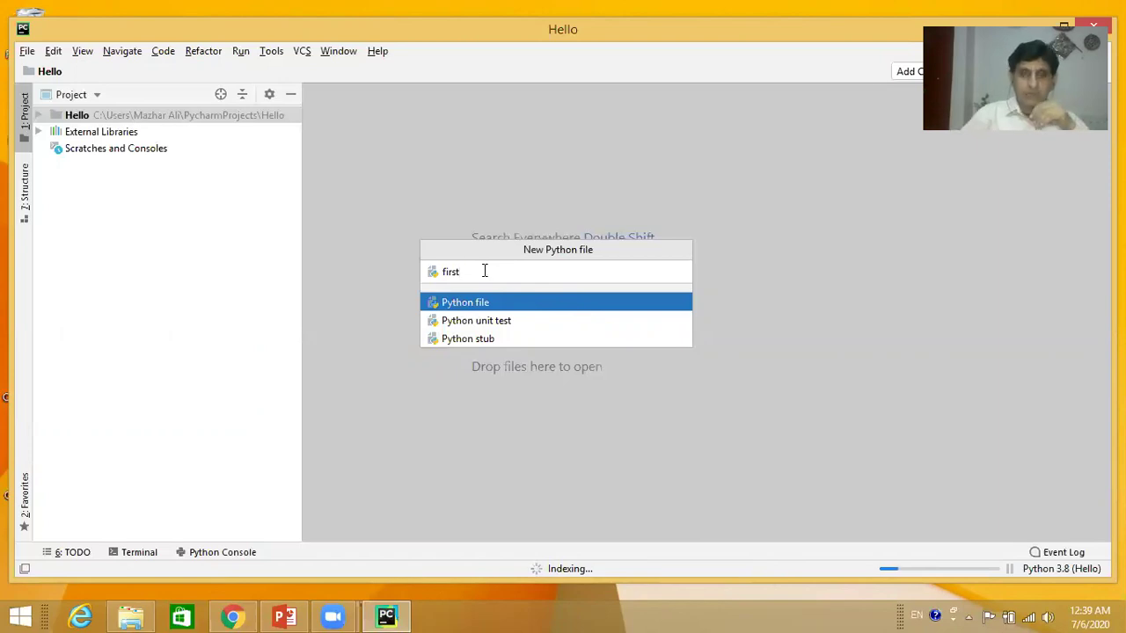
{"action": "key", "text": "Return"}
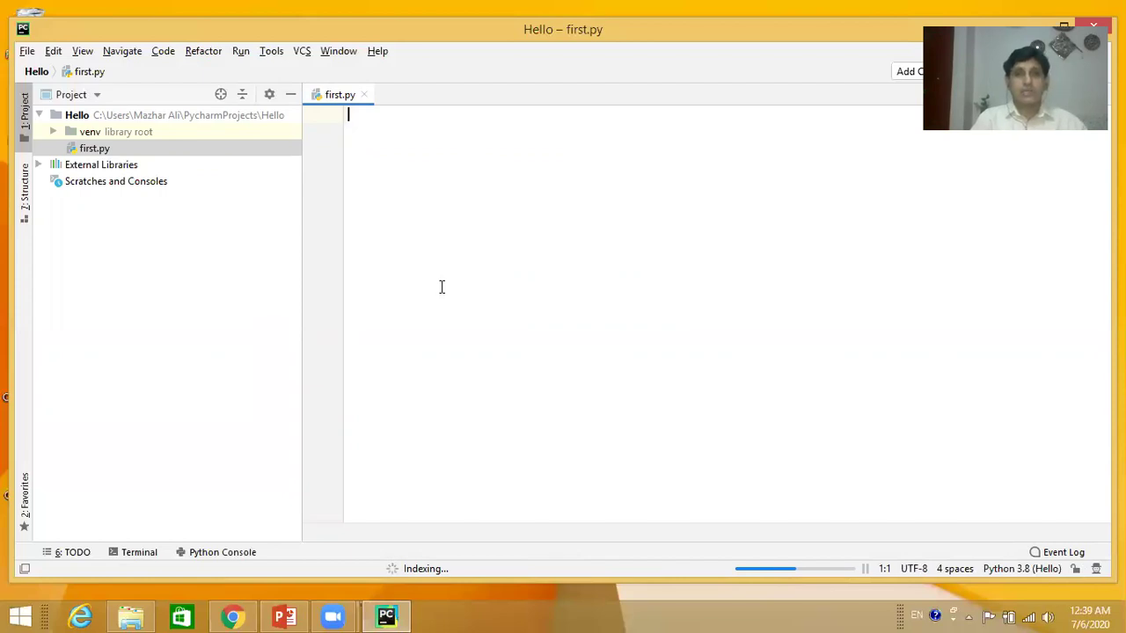
Step: Write the statement print("Hello world of python") on the first line of first.py
{"action": "type", "text": "p"}
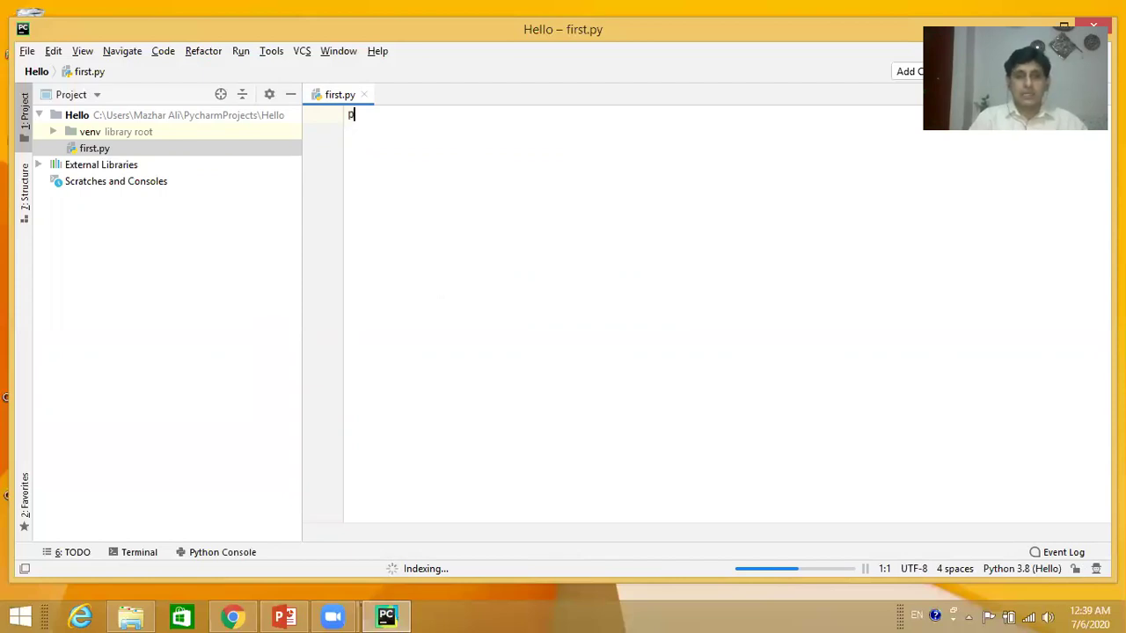
{"action": "type", "text": "rint"}
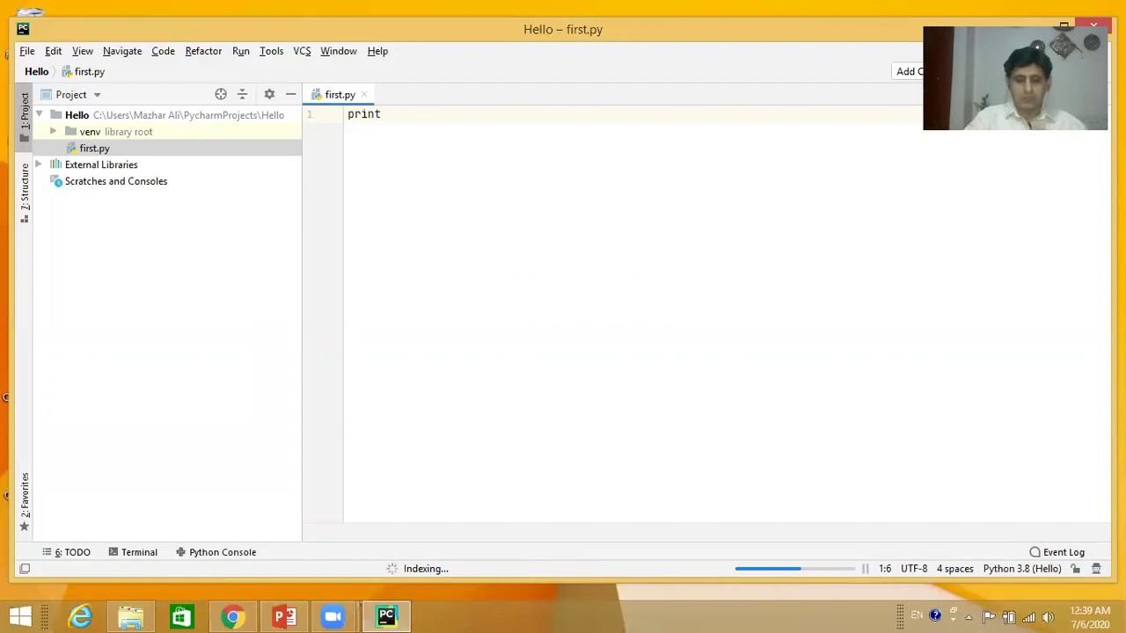
{"action": "type", "text": "("}
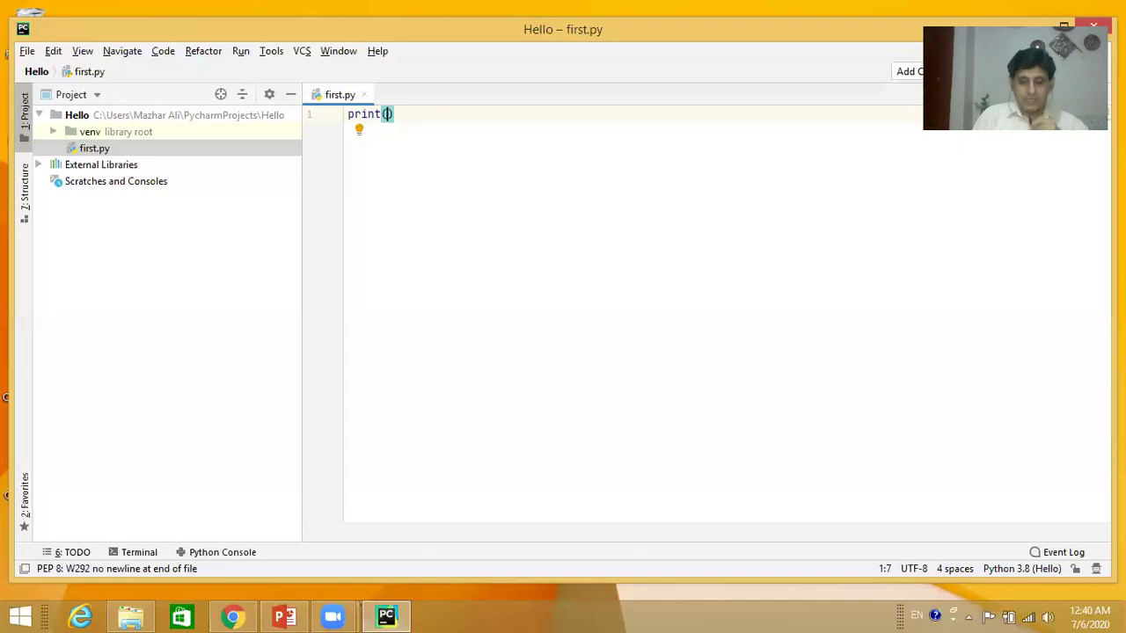
{"action": "type", "text": "\""}
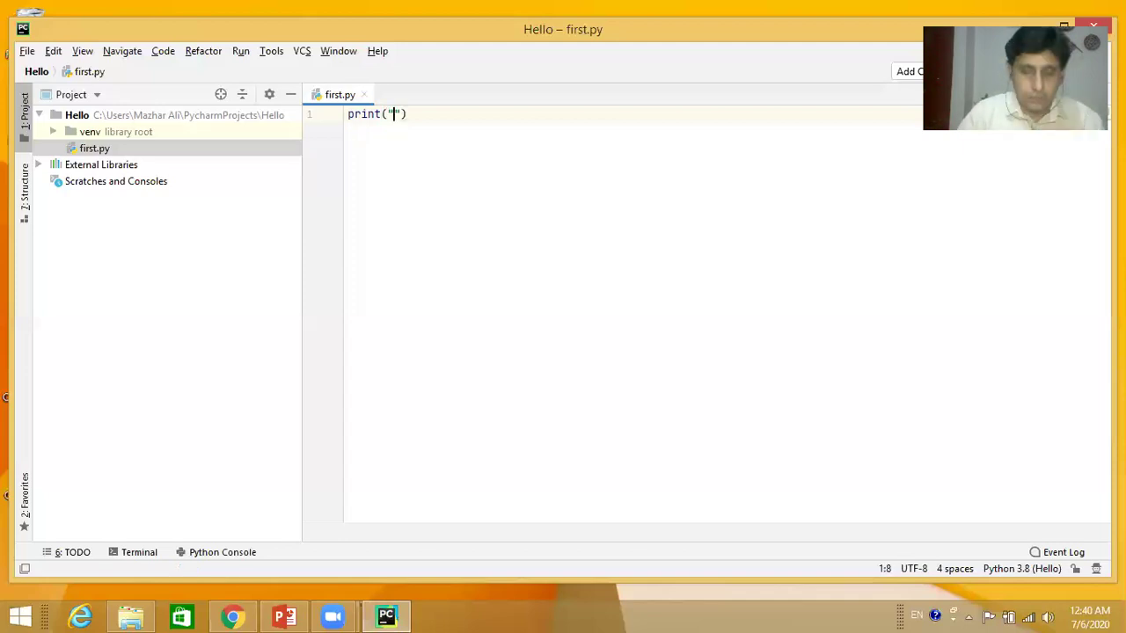
{"action": "type", "text": "H"}
{"action": "type", "text": "ello "}
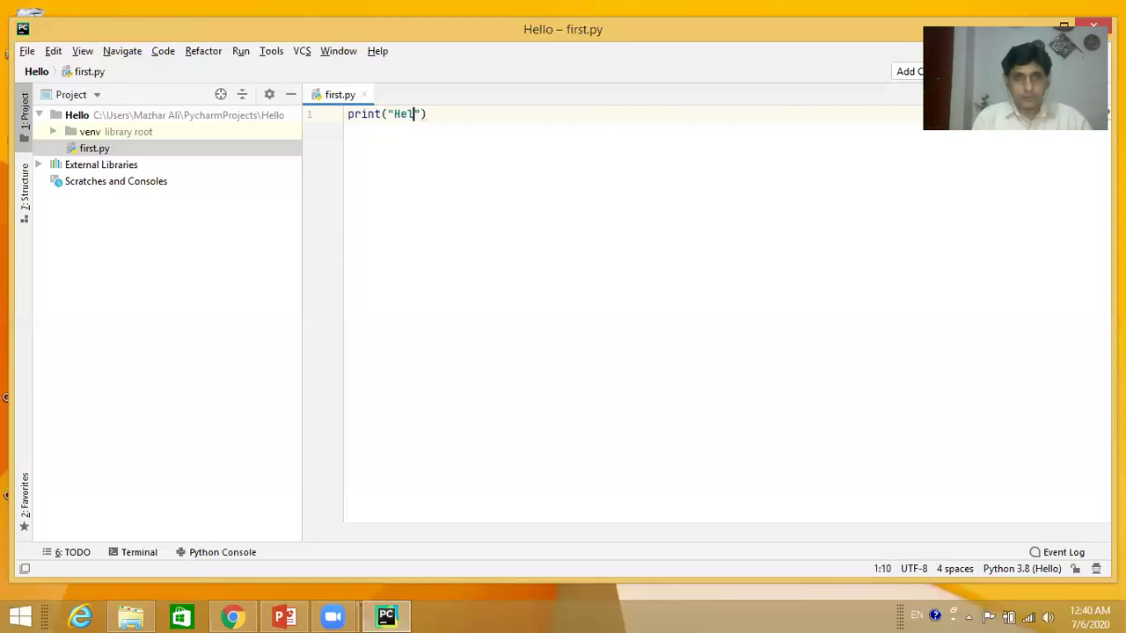
{"action": "type", "text": "world"}
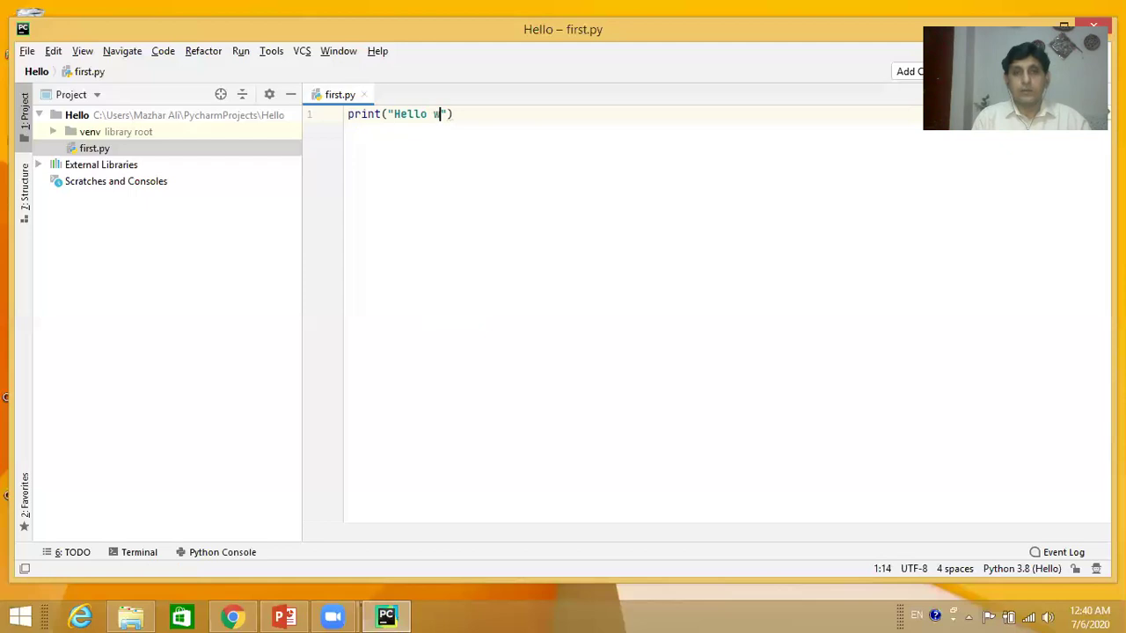
{"action": "type", "text": " of python"}
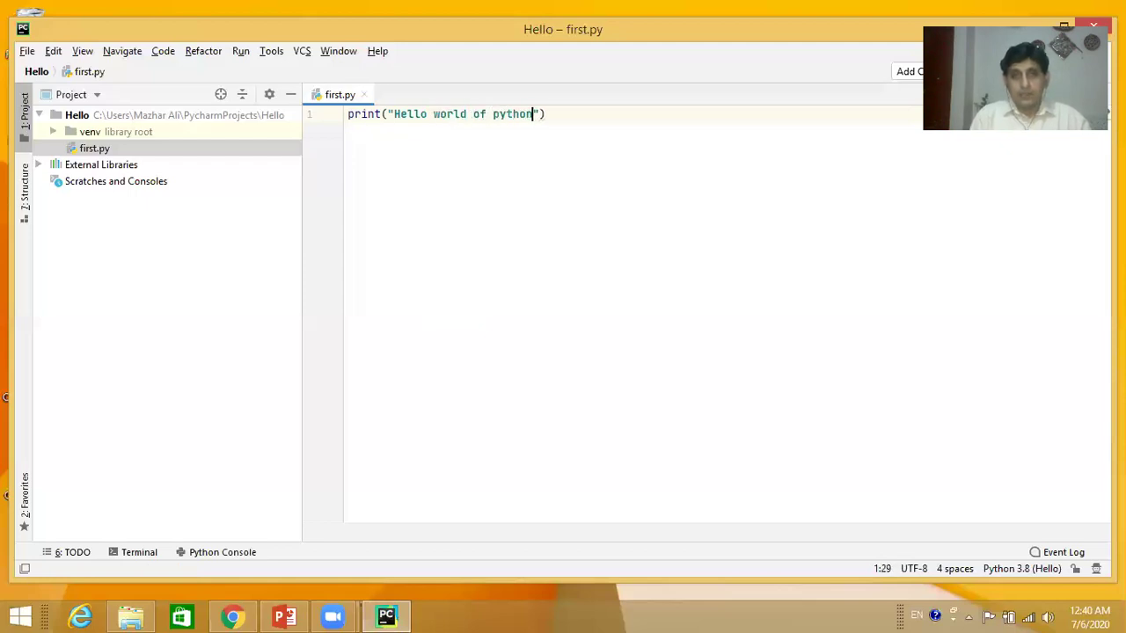
{"action": "left_click", "coordinate": [566, 115]}
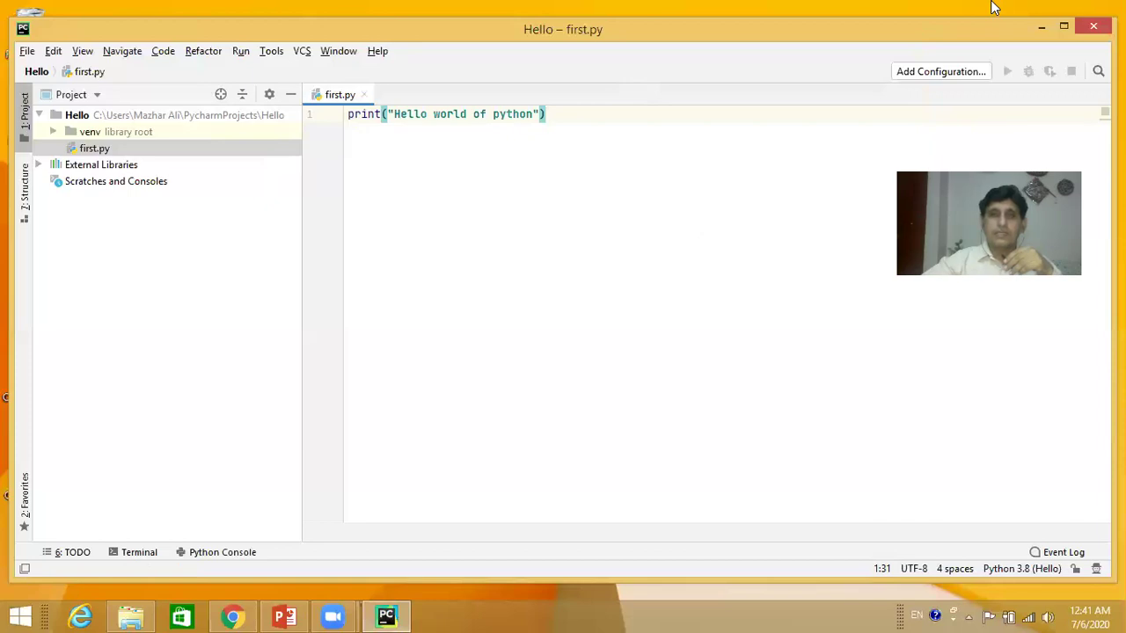
Step: Run the first script and highlight its printed line in the run output
{"action": "left_click", "coordinate": [241, 55]}
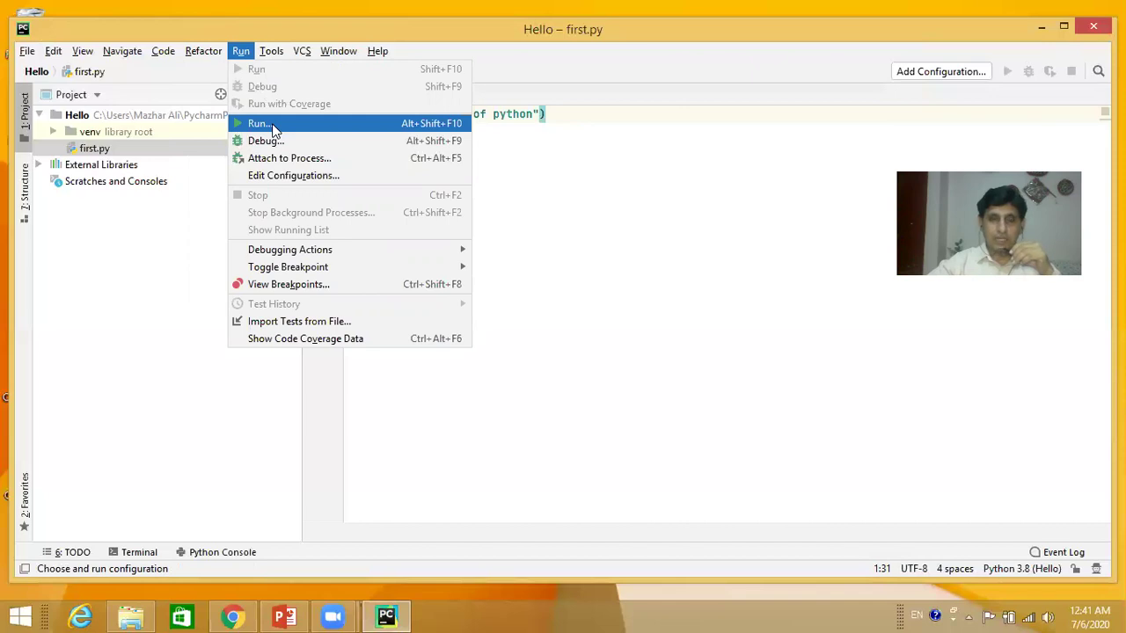
{"action": "key", "text": "Escape"}
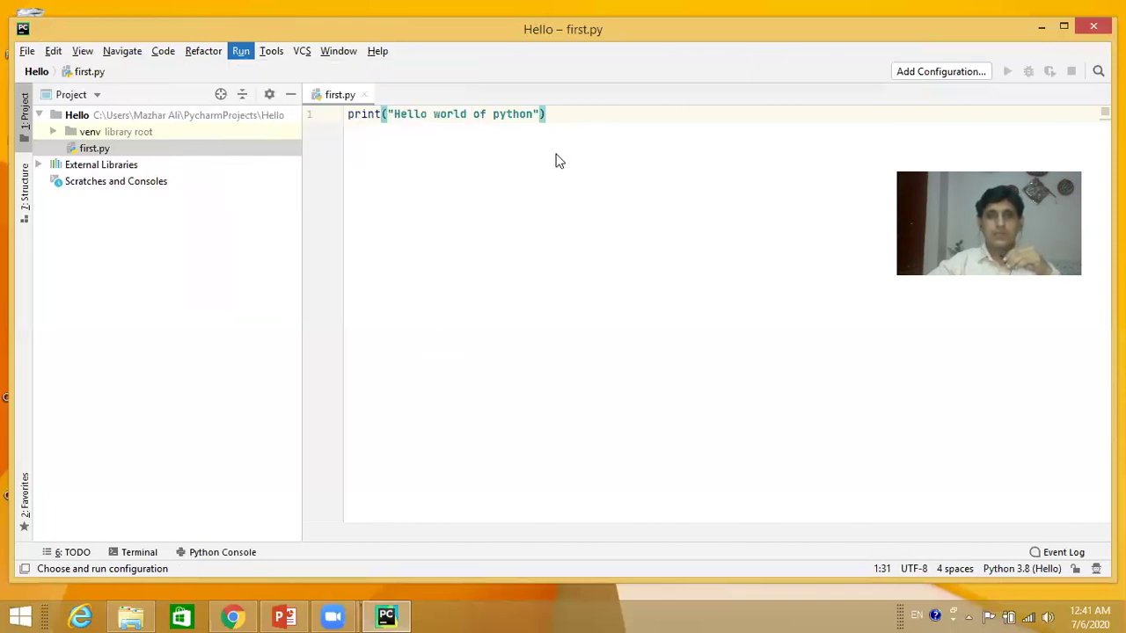
{"action": "key", "text": "alt+shift+F10"}
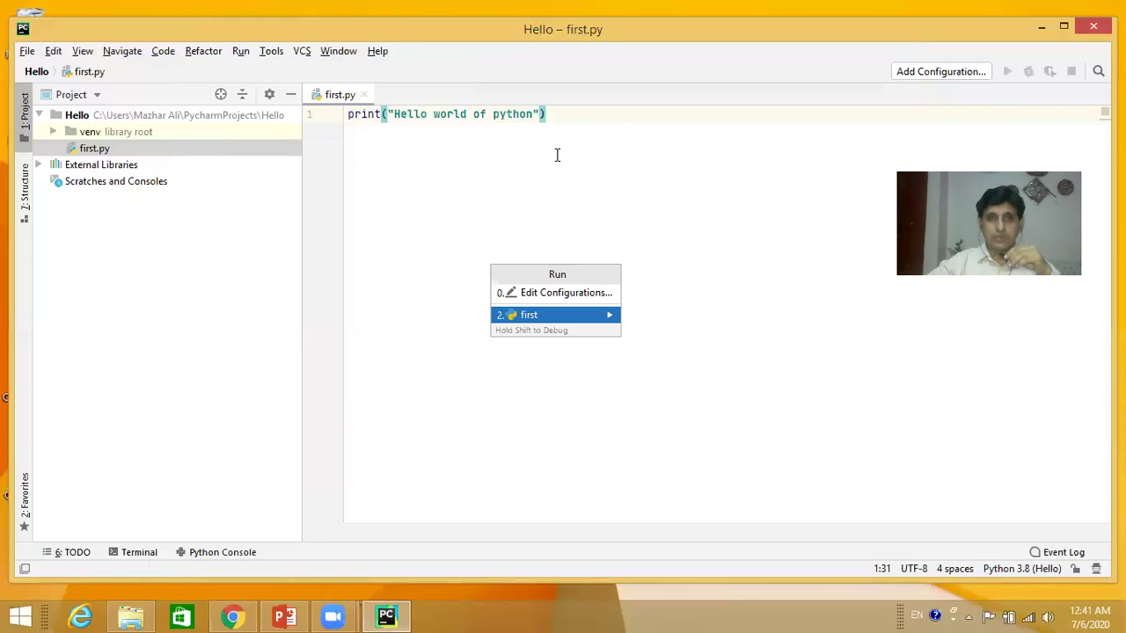
{"action": "left_click", "coordinate": [545, 318]}
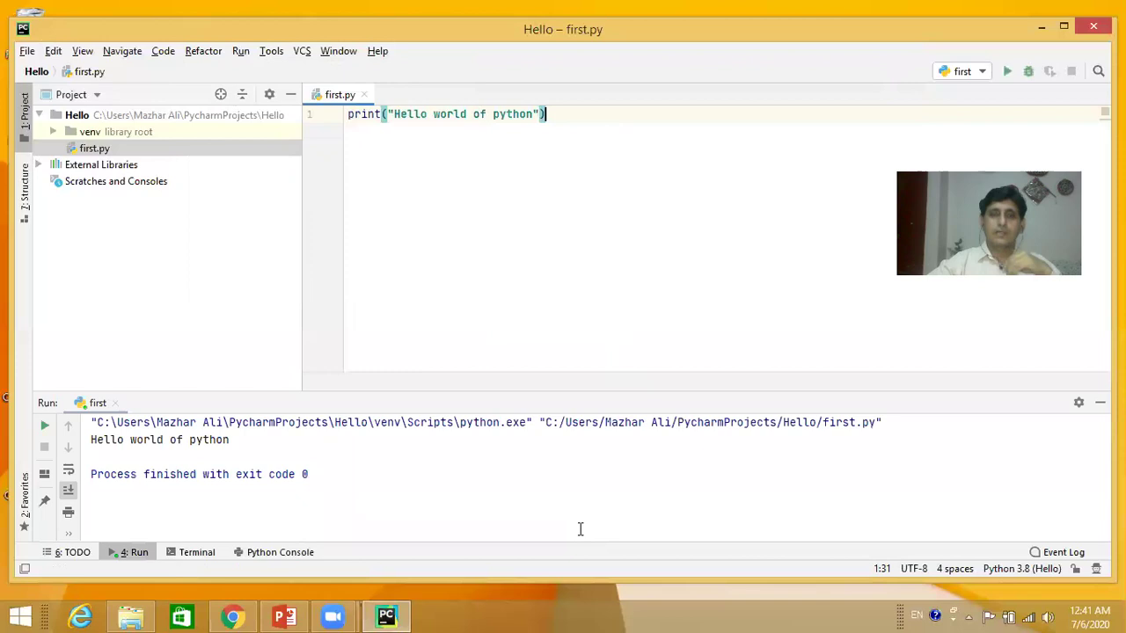
{"action": "left_click_drag", "start_coordinate": [230, 439], "coordinate": [91, 440]}
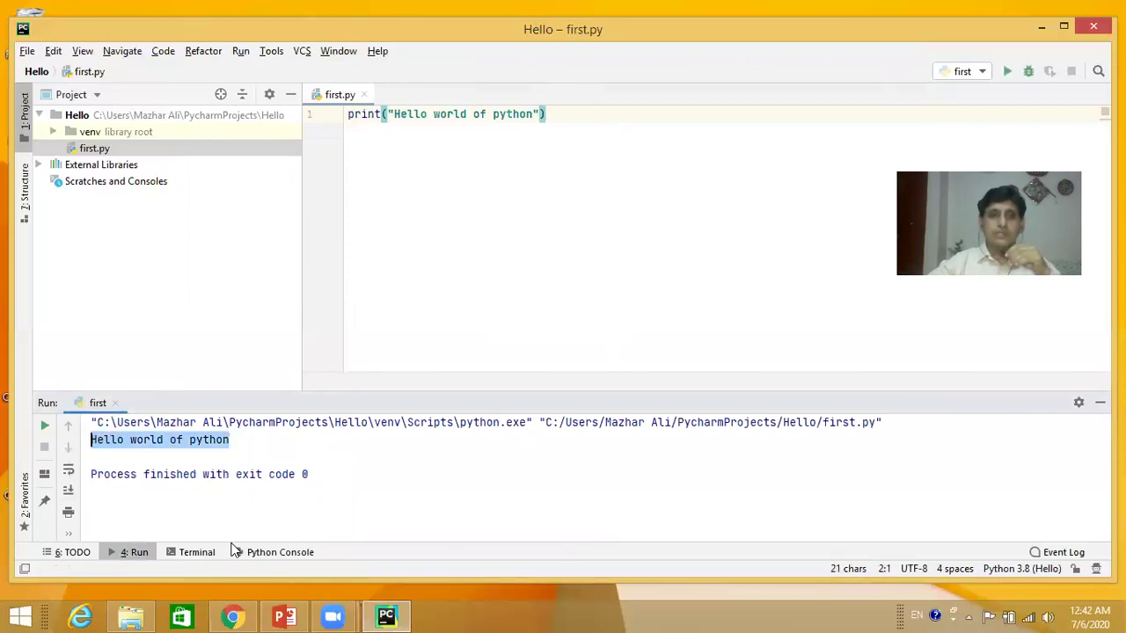